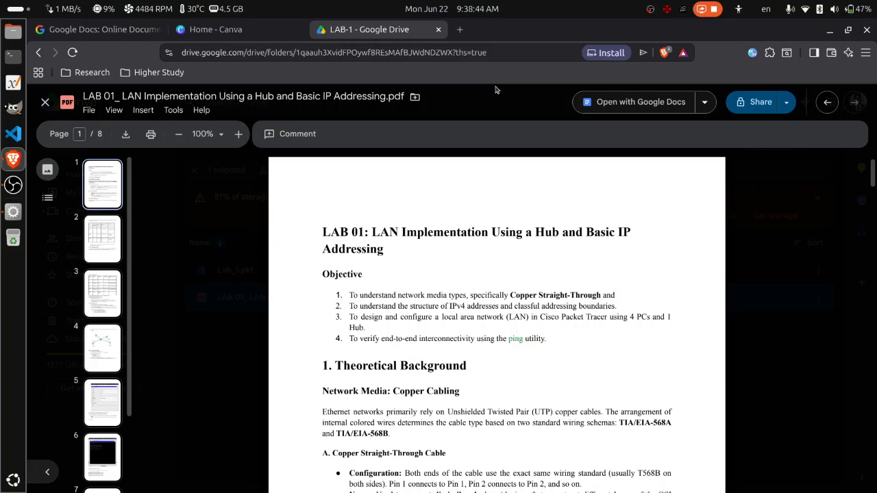
Step: Read the lab sheet's theory on copper cabling and the IPv4 address class table, highlighting the Class A to C rows
scroll(452, 252, "down", 10)
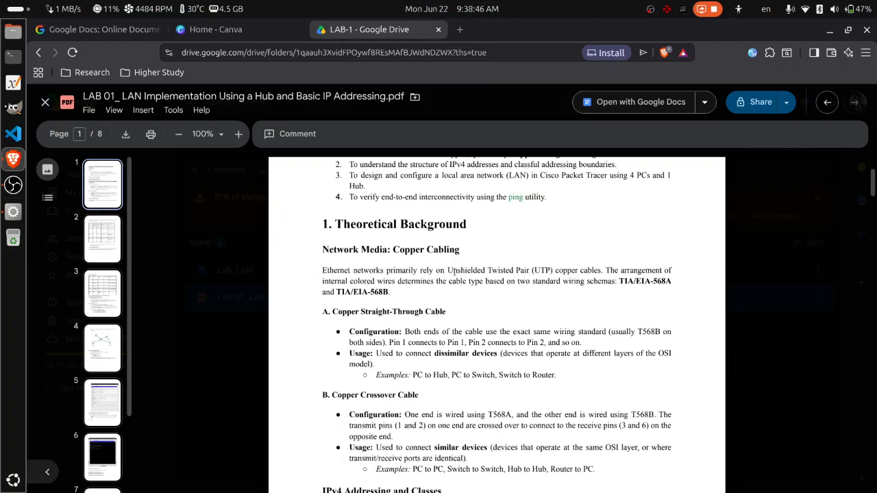
scroll(457, 279, "down", 1)
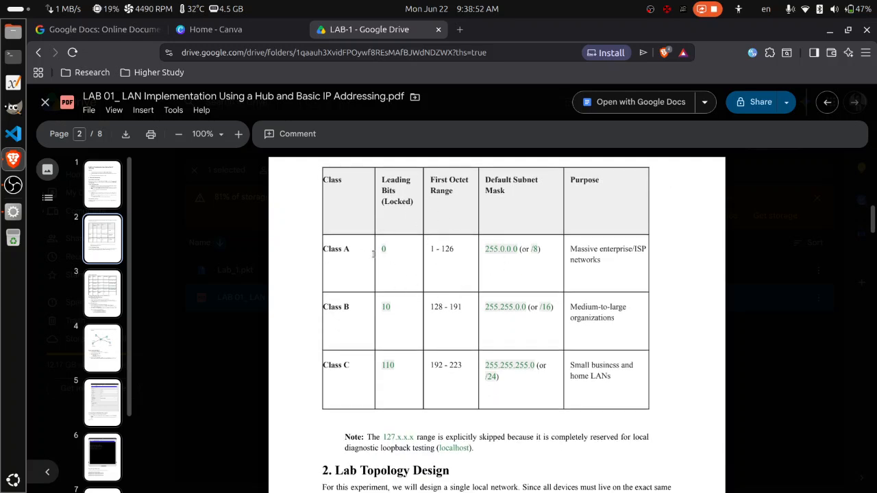
left_click_drag(324, 249, 582, 394)
scroll(521, 384, "down", 1)
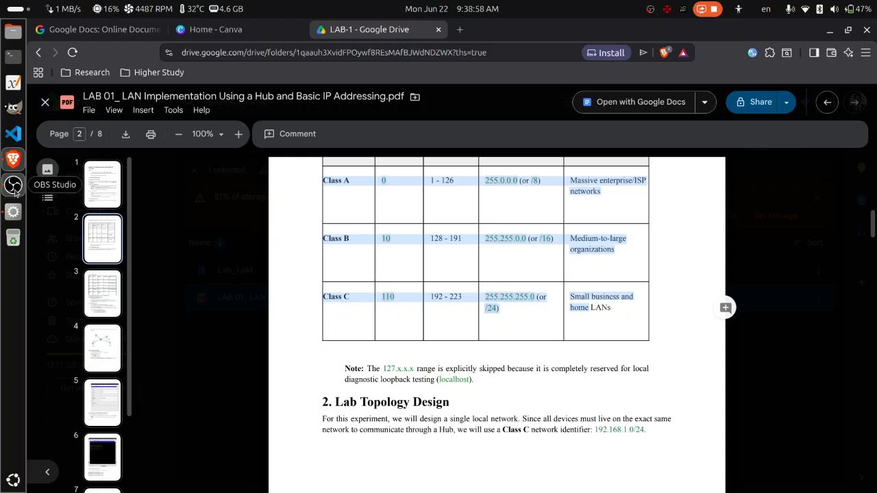
Step: Switch to Cisco Packet Tracer, place a Hub-PT in the middle of the logical workspace and inspect its physical view
left_click(13, 211)
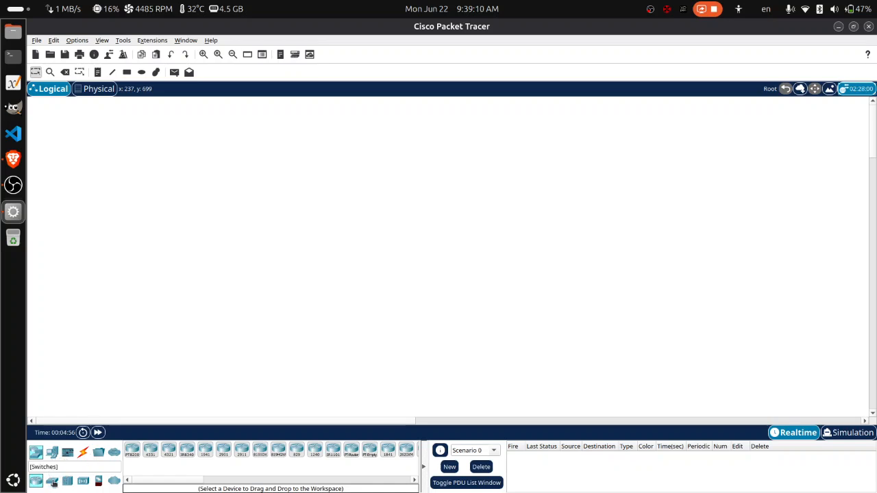
left_click(69, 481)
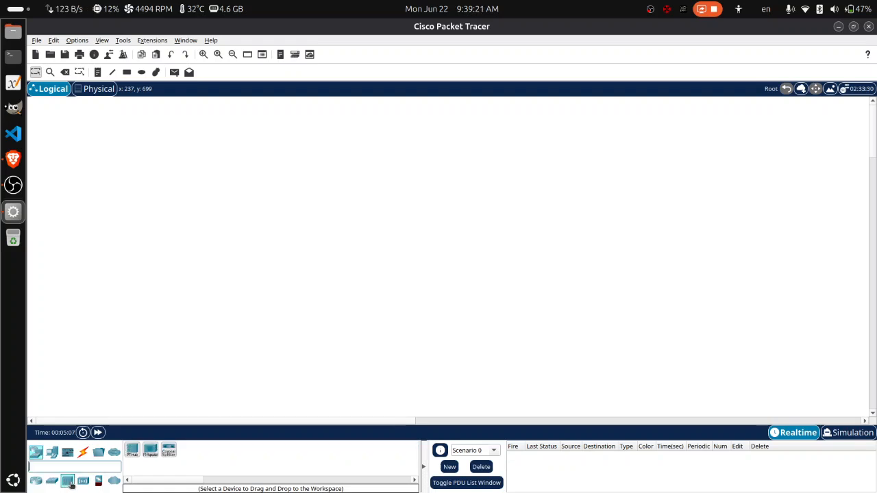
left_click(133, 451)
left_click(359, 263)
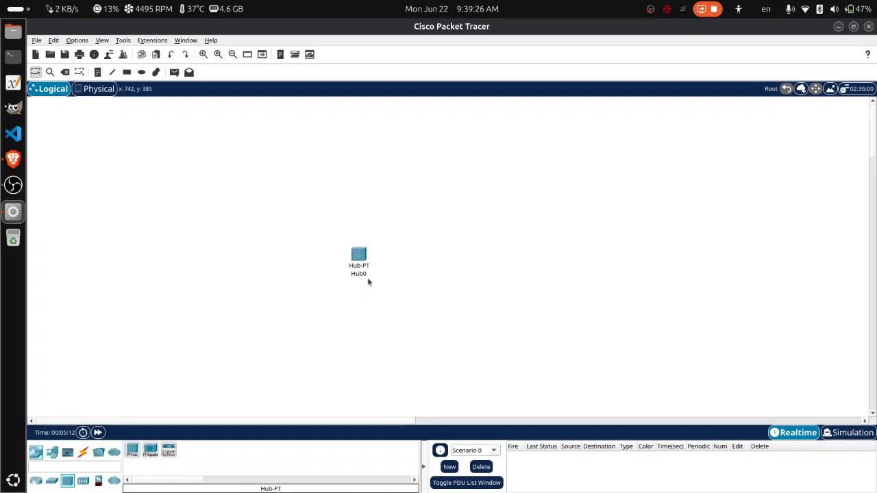
left_click(358, 255)
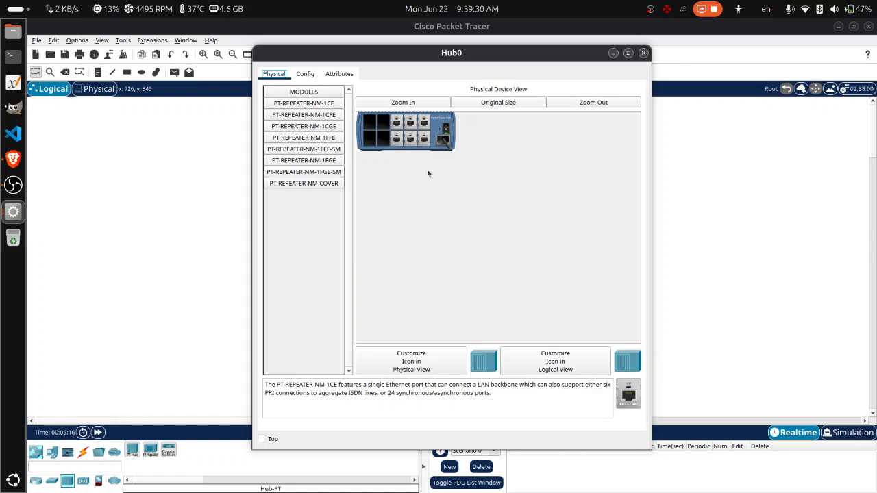
left_click(644, 53)
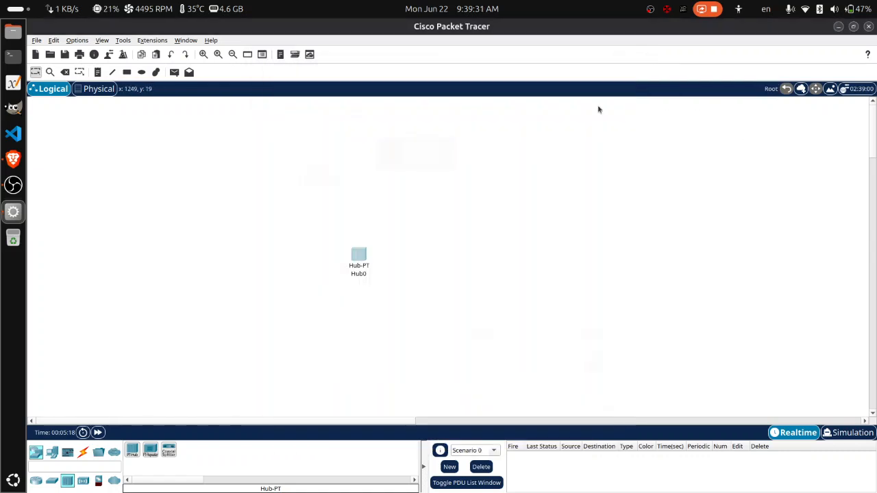
Step: Add two PC-PT devices on the hub's left side and two Laptop-PT devices on its right side
left_click(53, 453)
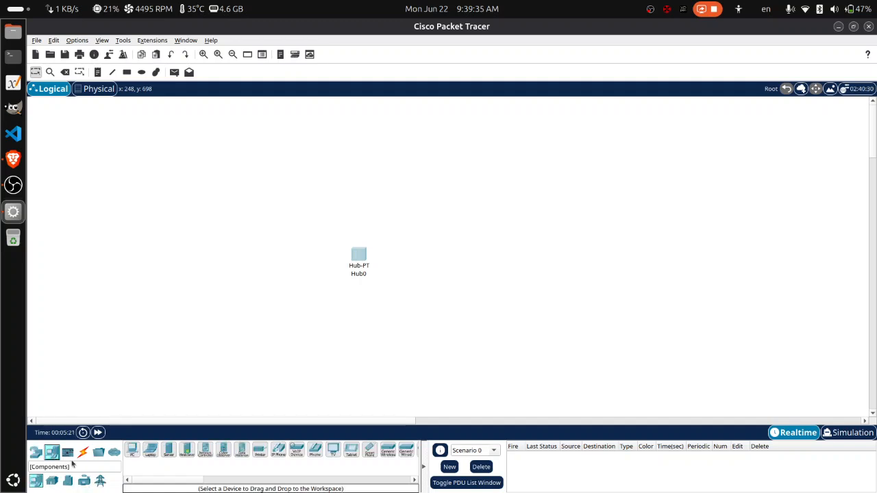
left_click(134, 453)
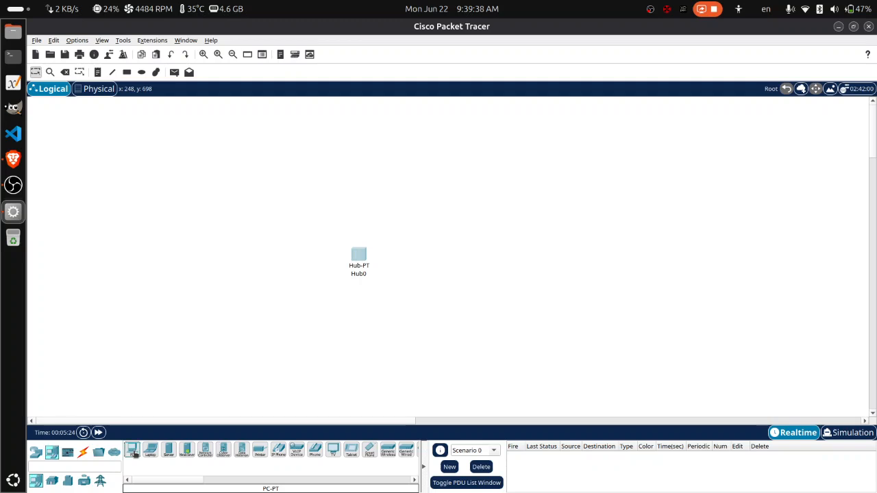
left_click(294, 198)
left_click(150, 451)
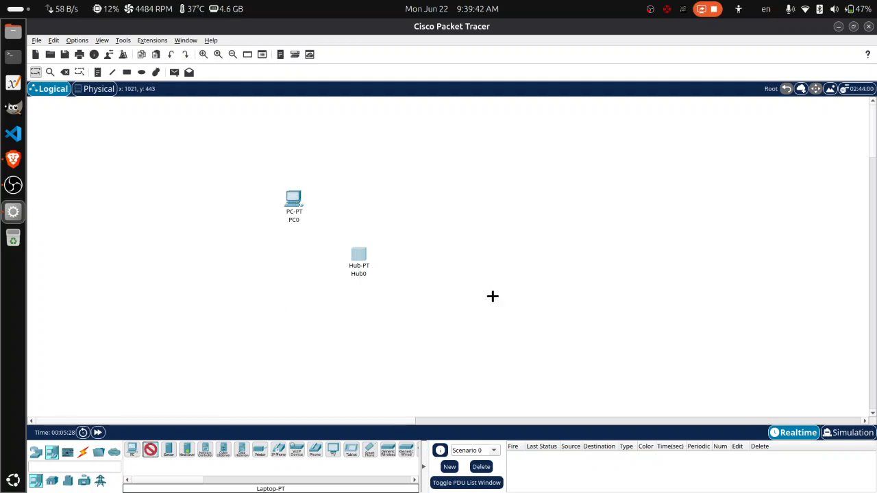
left_click(457, 218)
left_click(133, 451)
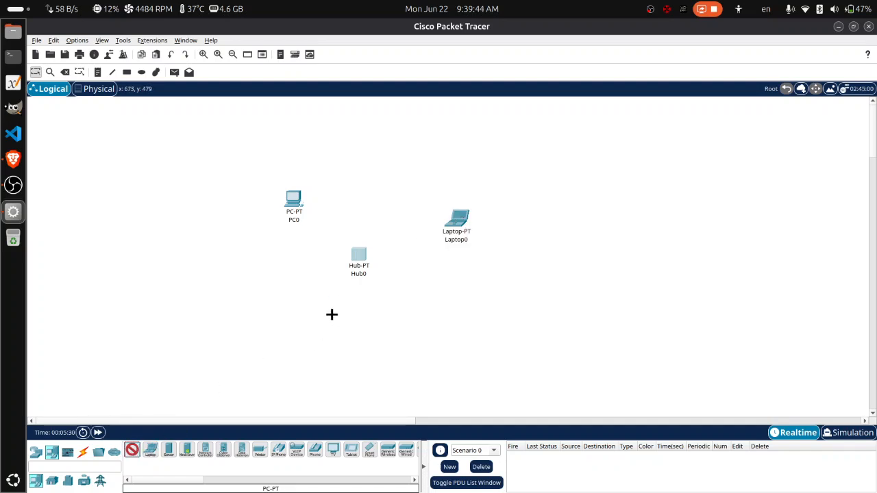
left_click(285, 314)
left_click(150, 451)
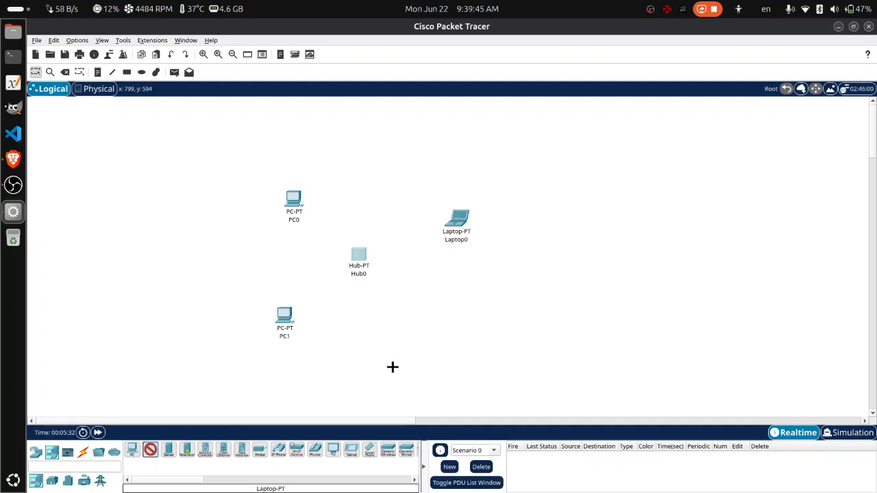
left_click(445, 314)
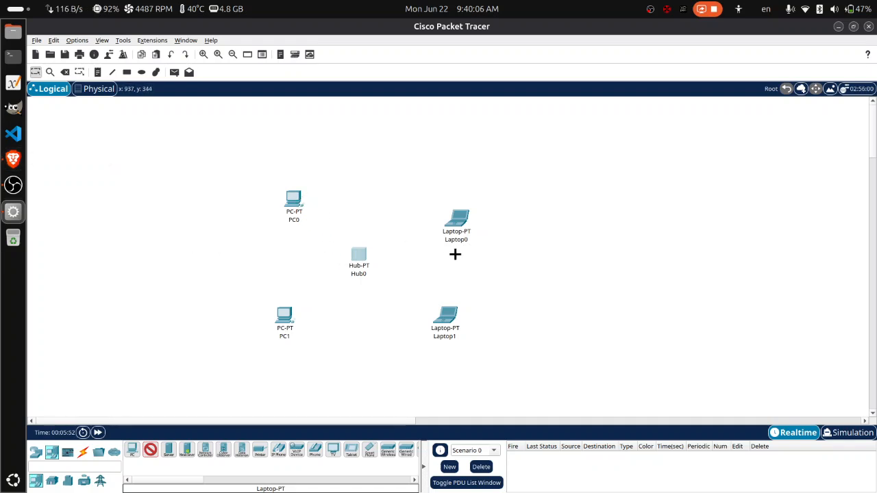
Step: Connect PC0's FastEthernet0 to the hub's FastEthernet0 with a Copper Straight-Through cable
left_click(83, 452)
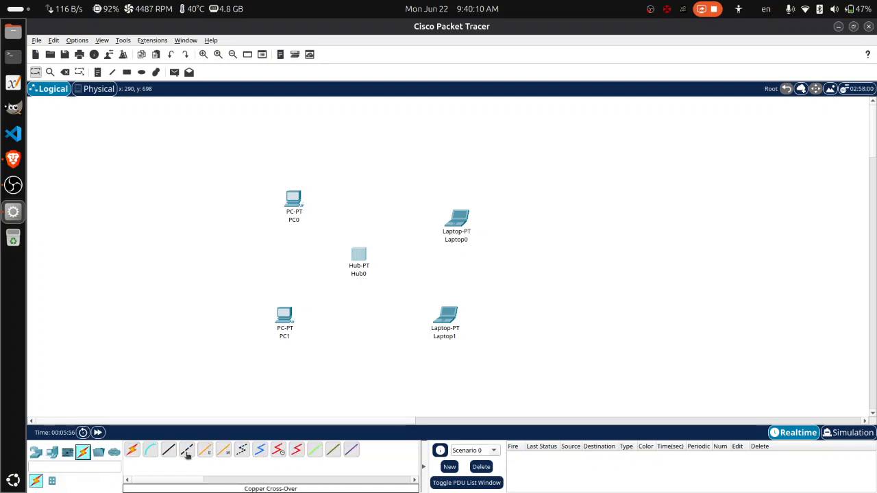
left_click(187, 452)
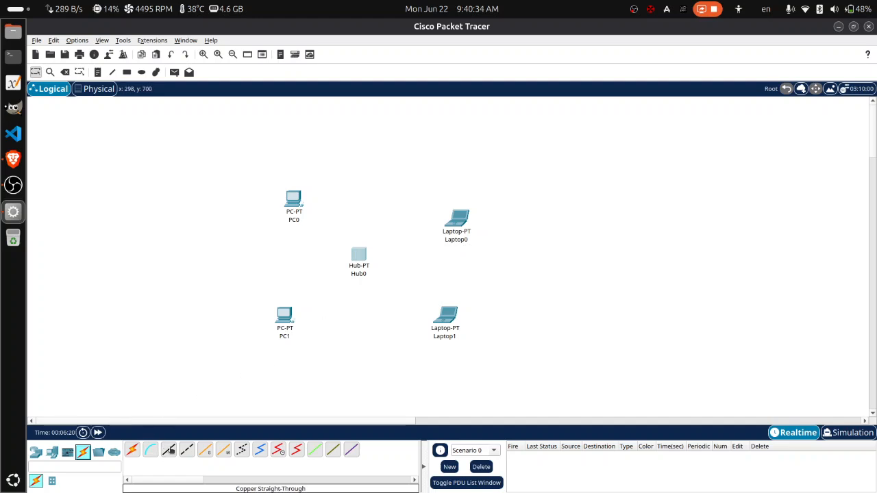
left_click(169, 455)
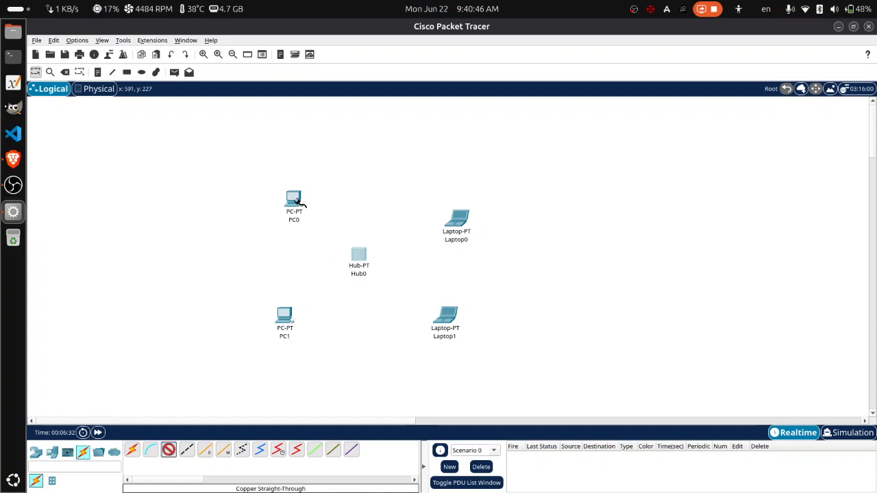
left_click(296, 199)
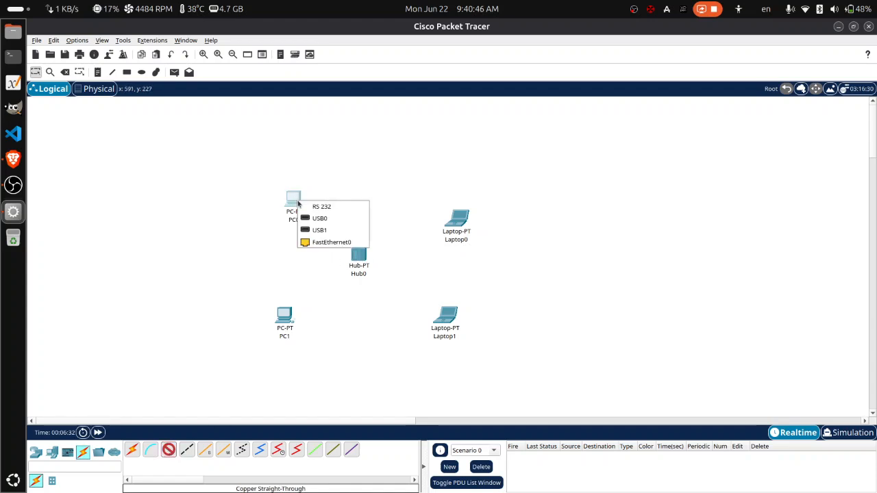
left_click(319, 243)
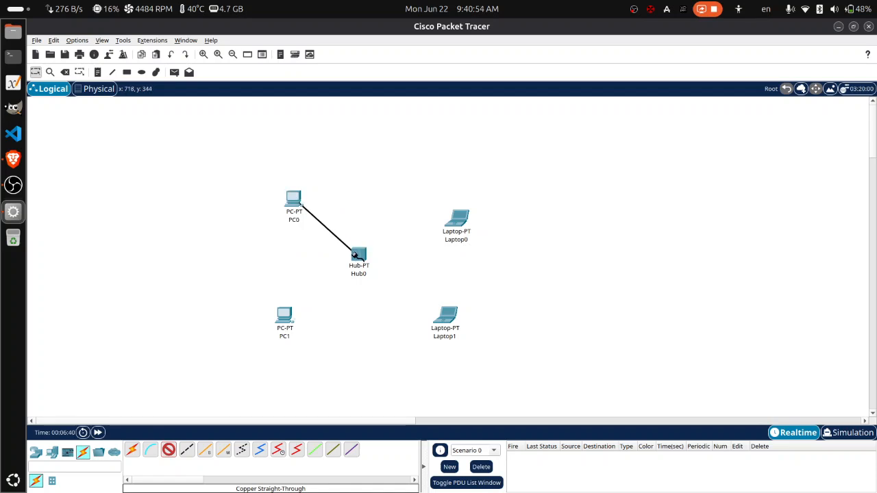
left_click(355, 256)
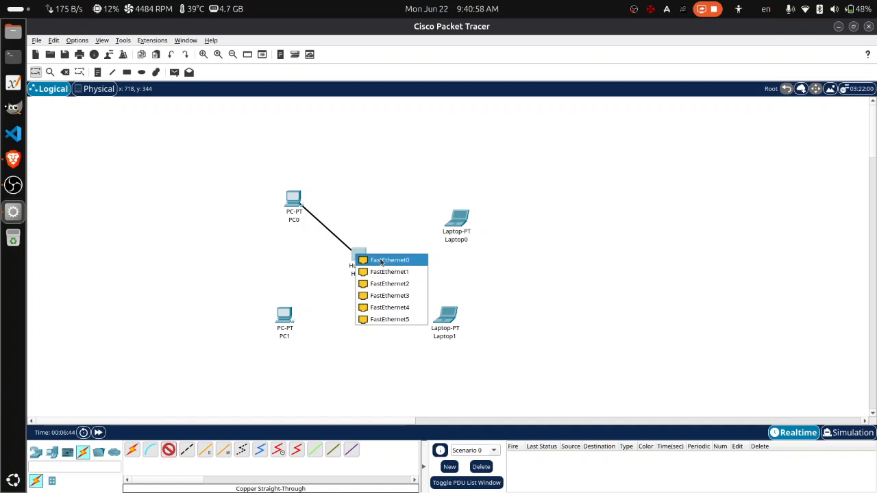
left_click(381, 261)
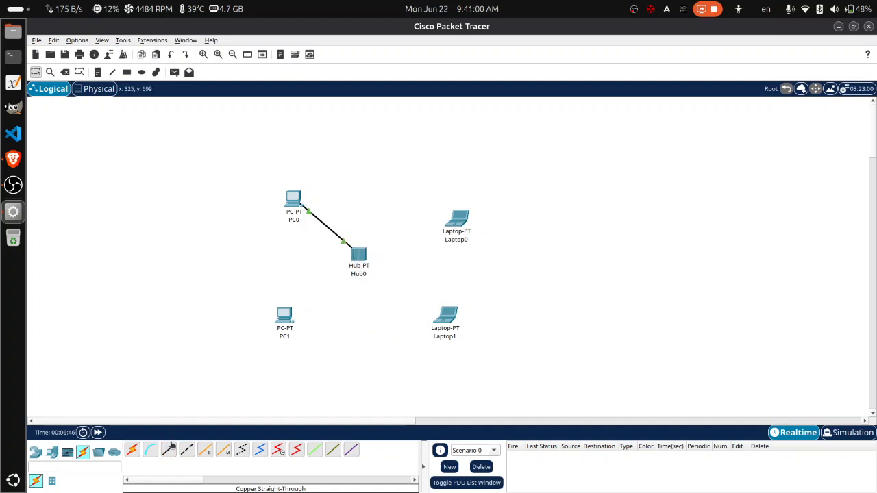
Step: Connect the hub's FastEthernet1 to Laptop0's FastEthernet0 with a Copper Straight-Through cable
left_click(171, 453)
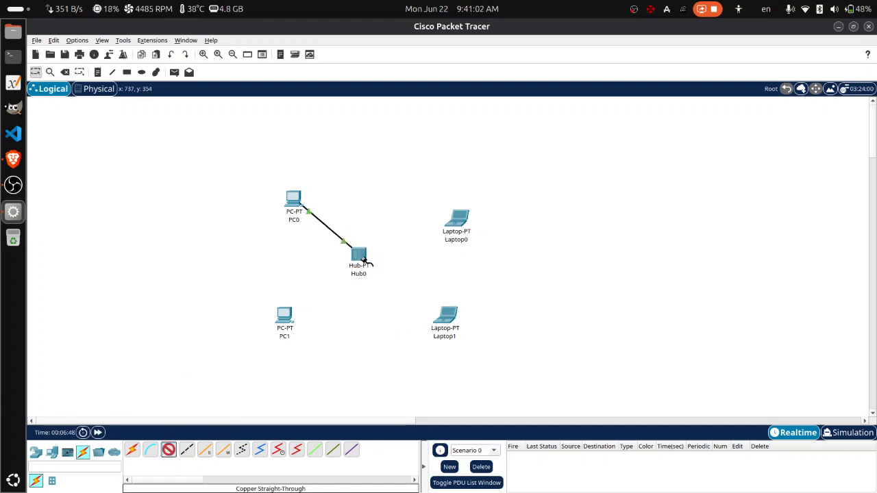
left_click(361, 257)
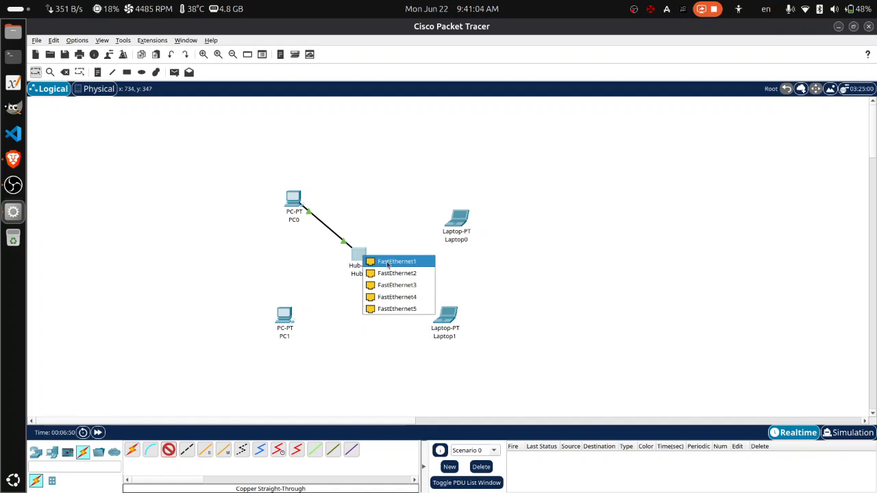
left_click(388, 264)
left_click(455, 225)
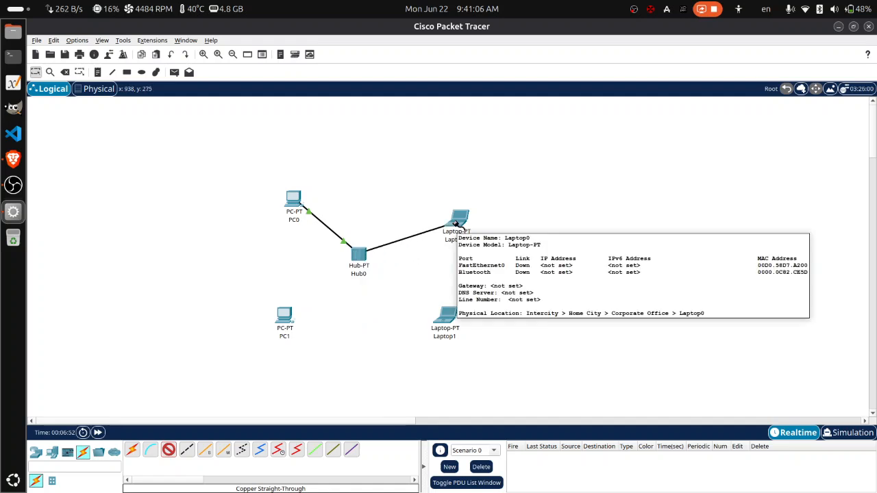
left_click(455, 225)
left_click(473, 265)
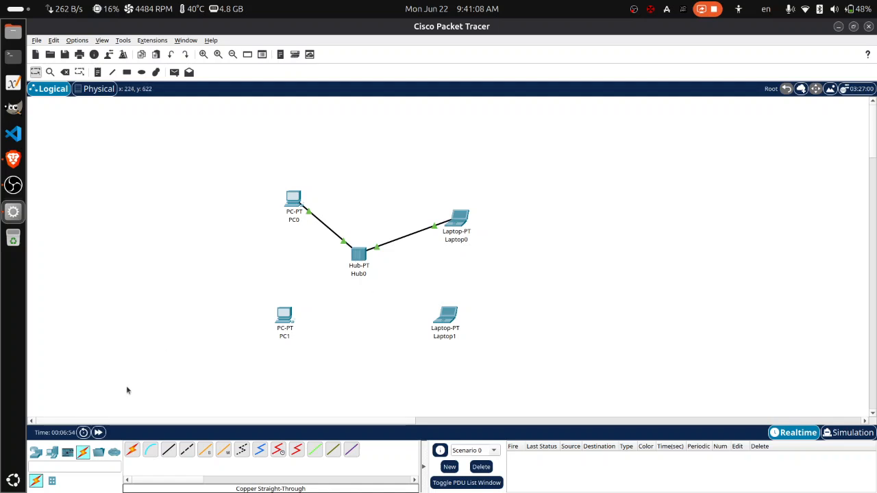
Step: Connect the hub's FastEthernet2 to Laptop1's FastEthernet0 with a Copper Straight-Through cable
left_click(168, 450)
left_click(361, 257)
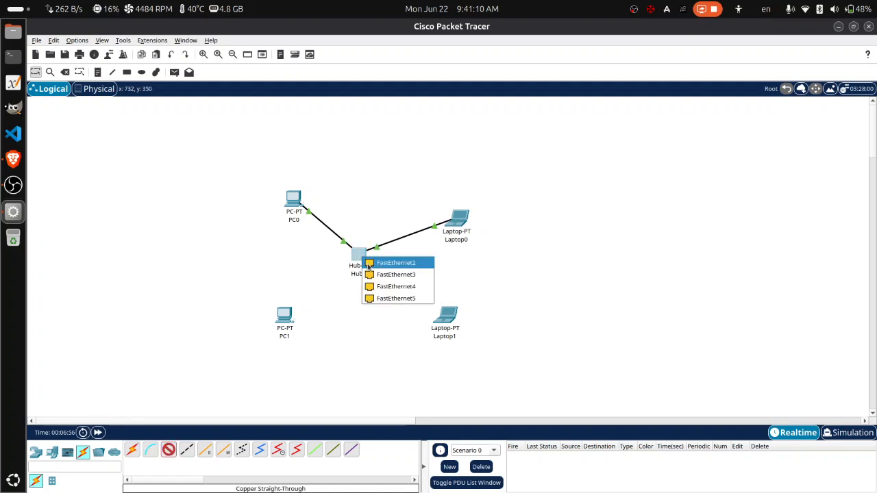
left_click(368, 265)
left_click(446, 315)
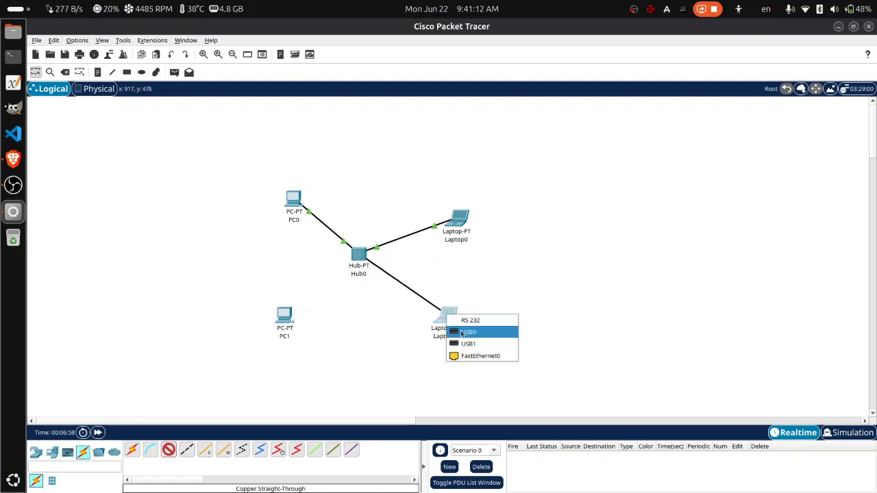
left_click(479, 355)
Step: Connect PC1's FastEthernet0 to a free FastEthernet port on the hub with a Copper Straight-Through cable
left_click(169, 450)
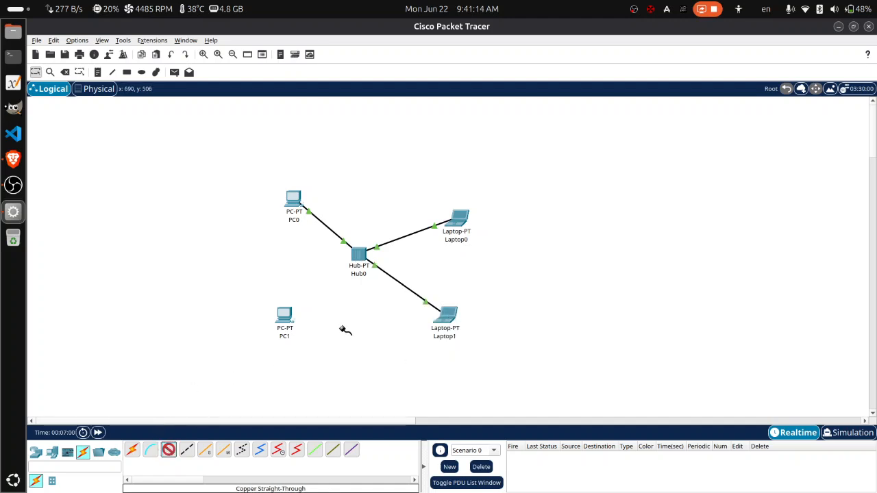
left_click(291, 318)
left_click(313, 358)
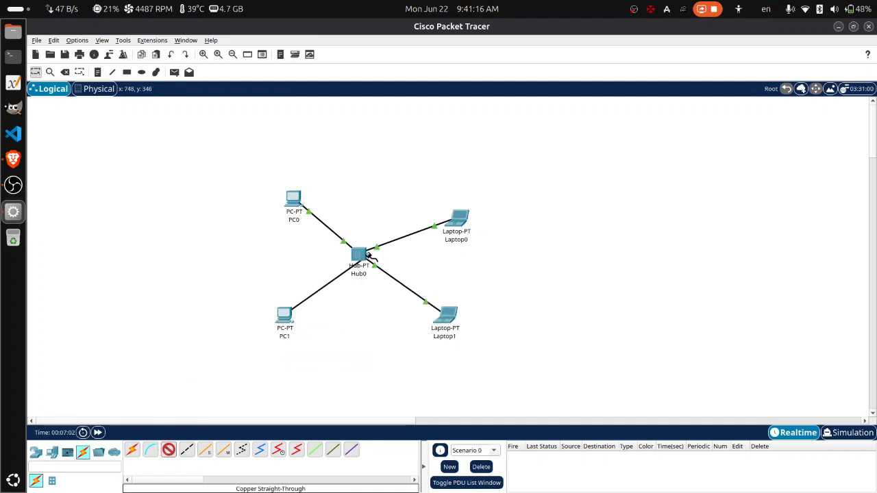
left_click(360, 255)
left_click(388, 285)
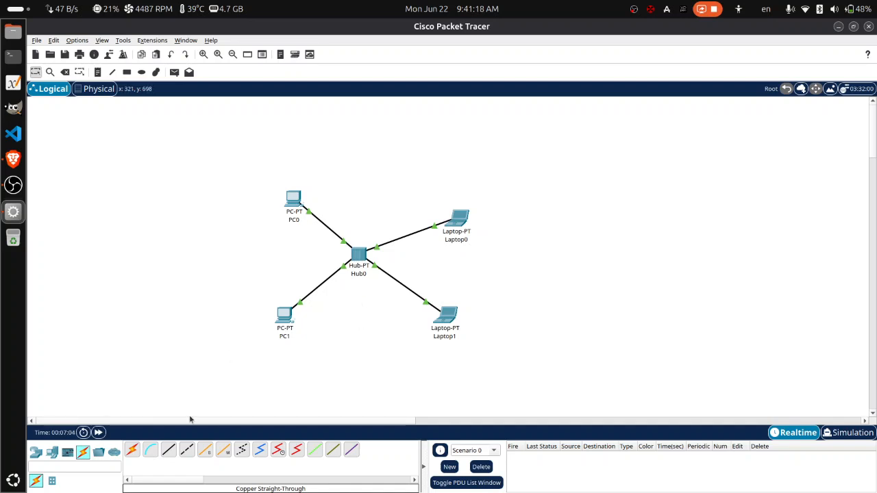
Step: Shift the whole topology slightly and reposition the two laptops and two PCs more symmetrically around the hub
left_click_drag(182, 145, 563, 384)
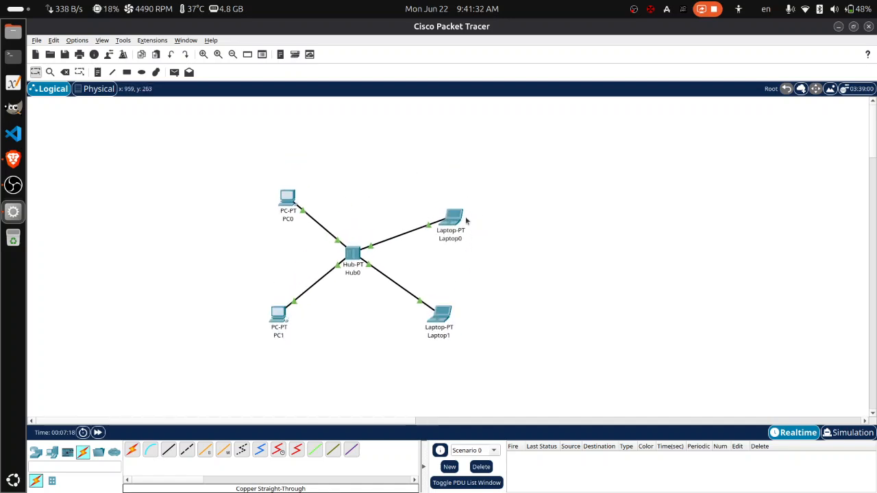
left_click_drag(466, 221, 450, 190)
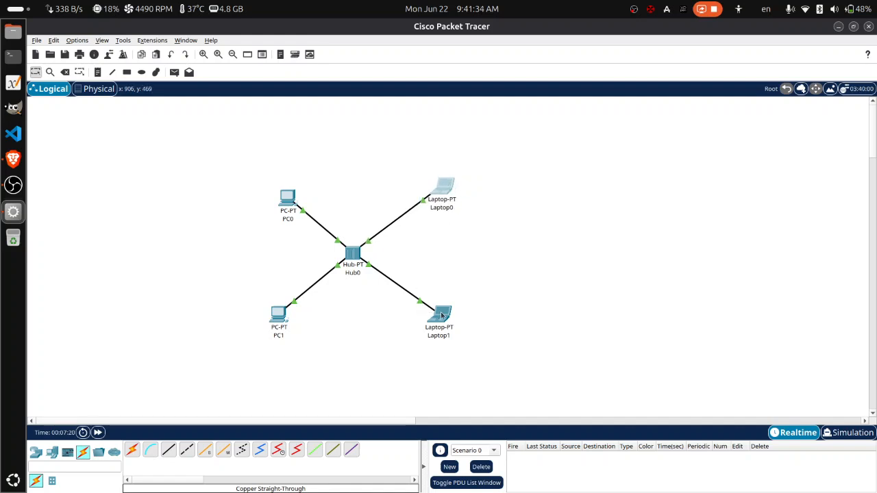
left_click_drag(442, 316, 453, 322)
left_click_drag(277, 326, 274, 331)
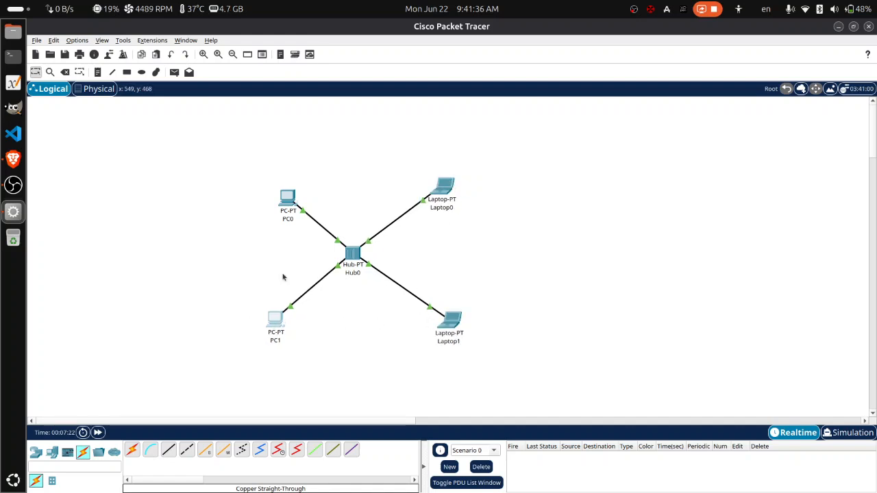
left_click_drag(290, 200, 286, 187)
Step: Switch to the lab sheet in the browser and review the IPv4 class table's first octet ranges and default subnet masks
left_click(22, 165)
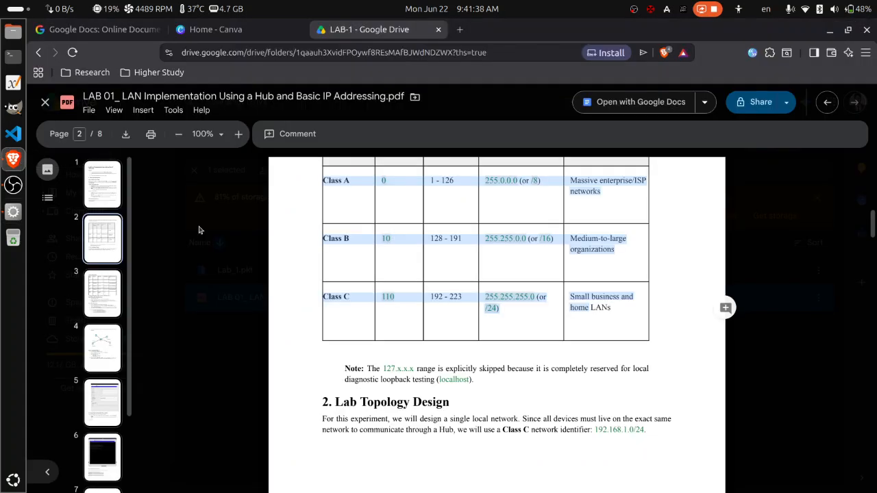
scroll(334, 229, "up", 3)
scroll(338, 245, "down", 2)
scroll(338, 246, "down", 1)
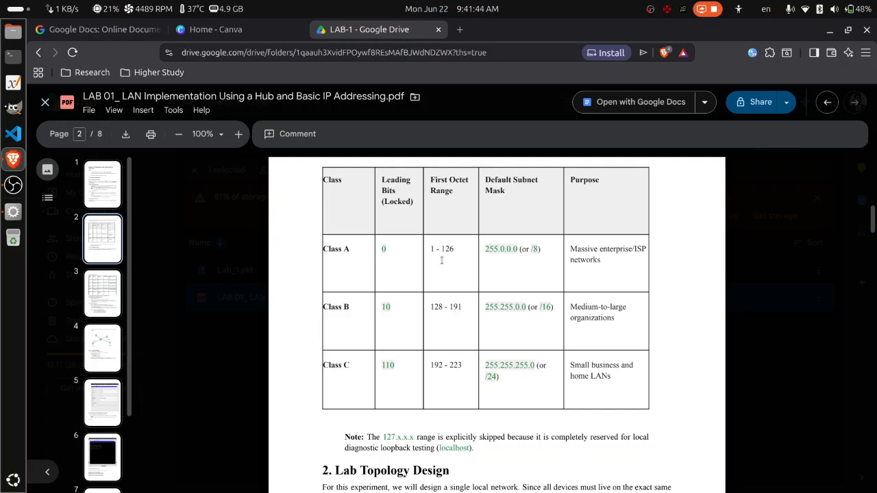
Step: Examine the default subnet mask of Class A in the lab sheet's IPv4 class table, highlighting its octets
double_click(499, 249)
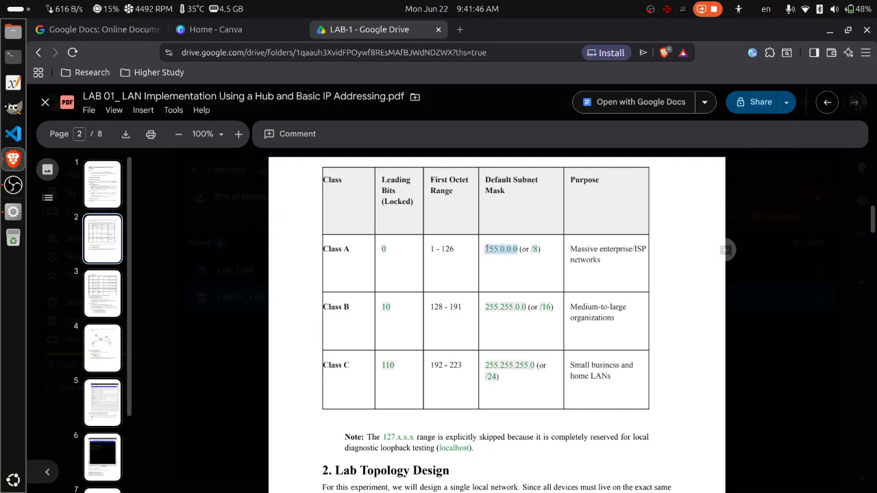
left_click(502, 250)
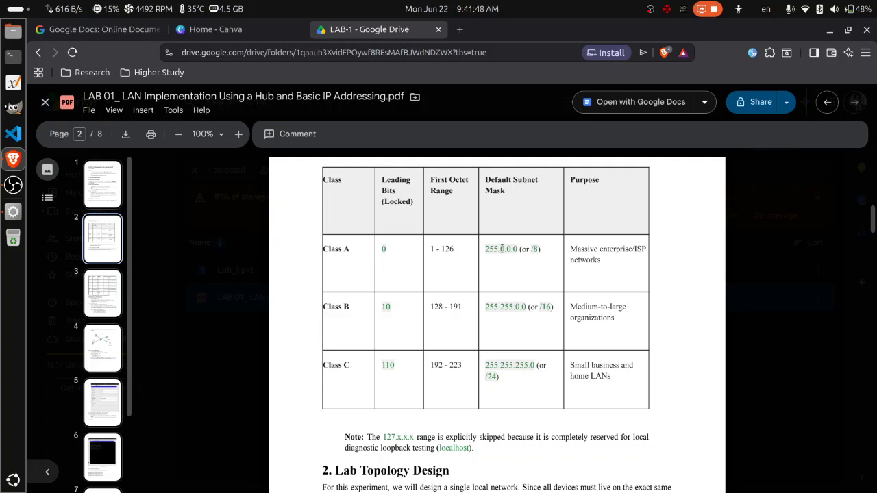
double_click(502, 248)
left_click(497, 249)
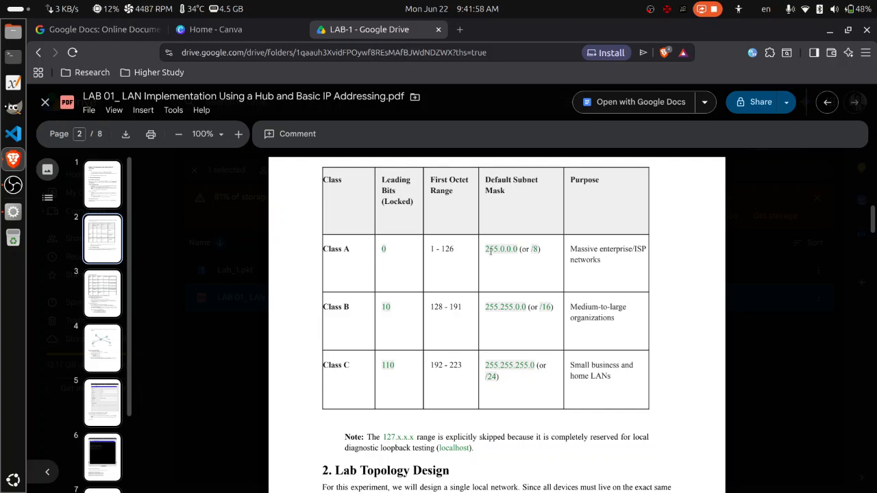
Step: Switch to Cisco Packet Tracer, open PC1's IP Configuration and shift its window clear of the two PCs
left_click(13, 213)
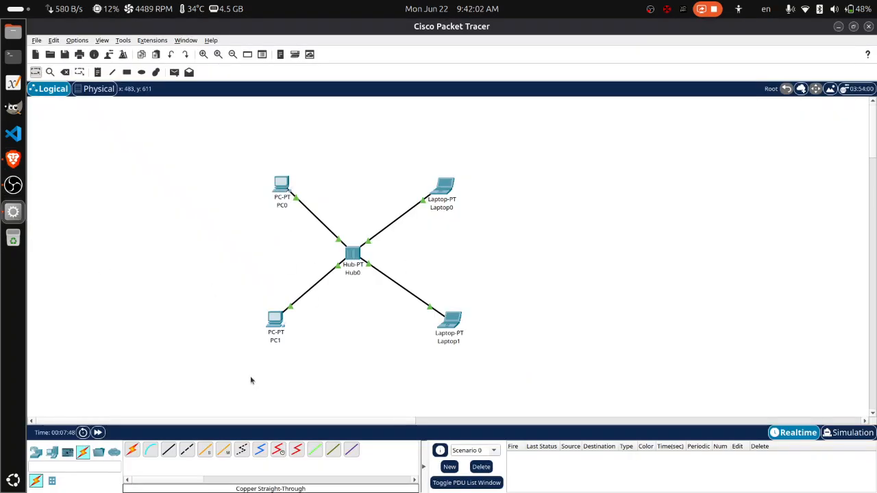
left_click(276, 322)
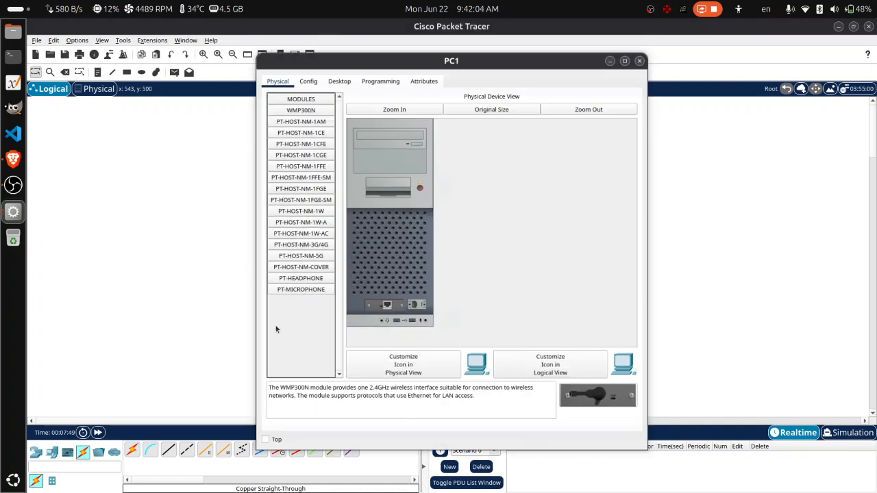
left_click_drag(315, 55, 360, 57)
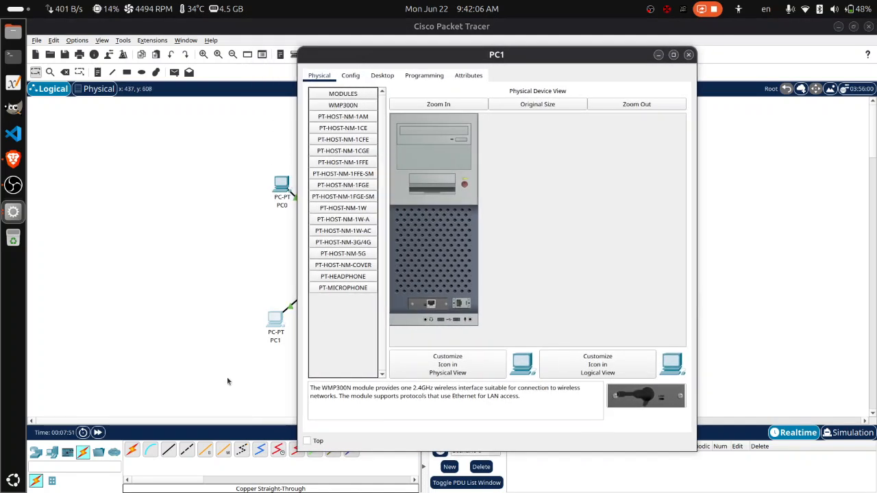
left_click(382, 77)
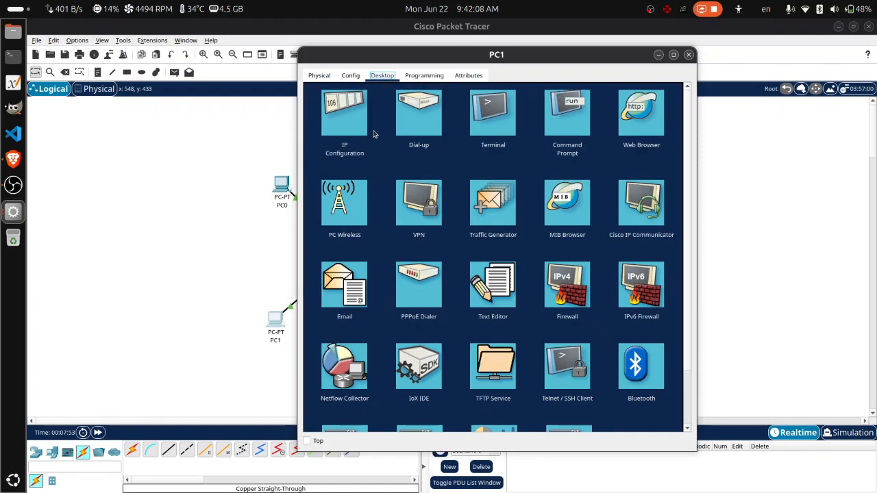
left_click(353, 128)
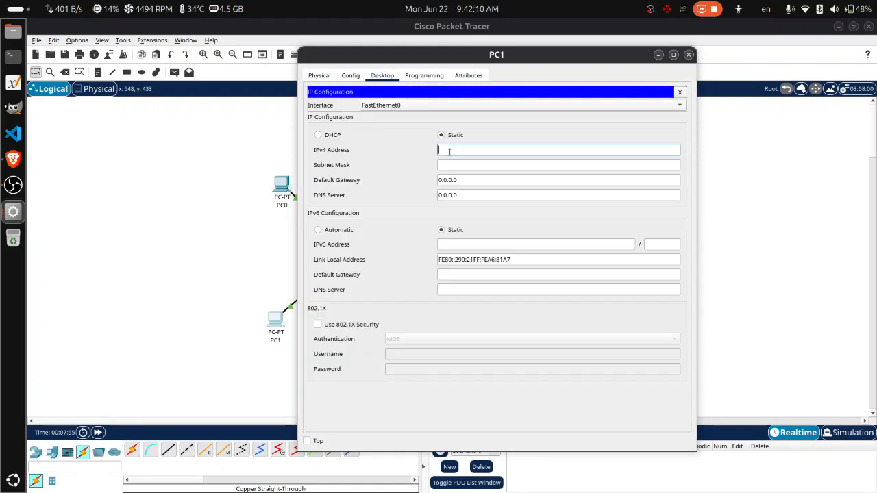
left_click_drag(415, 46, 474, 56)
Step: Give PC1 the static IPv4 address 192.168.10.1 with subnet mask 255.255.255.0 and close its window
left_click(510, 159)
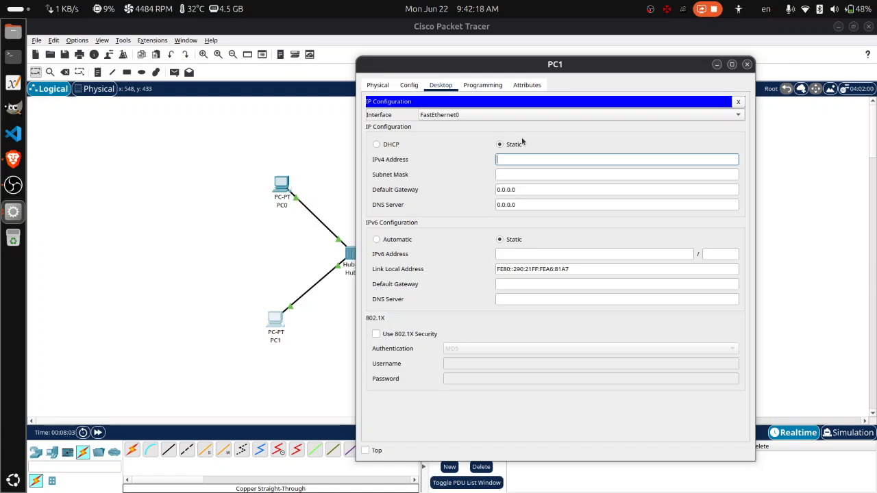
type("192.168.10.1")
double_click(526, 159)
left_click_drag(517, 159, 496, 159)
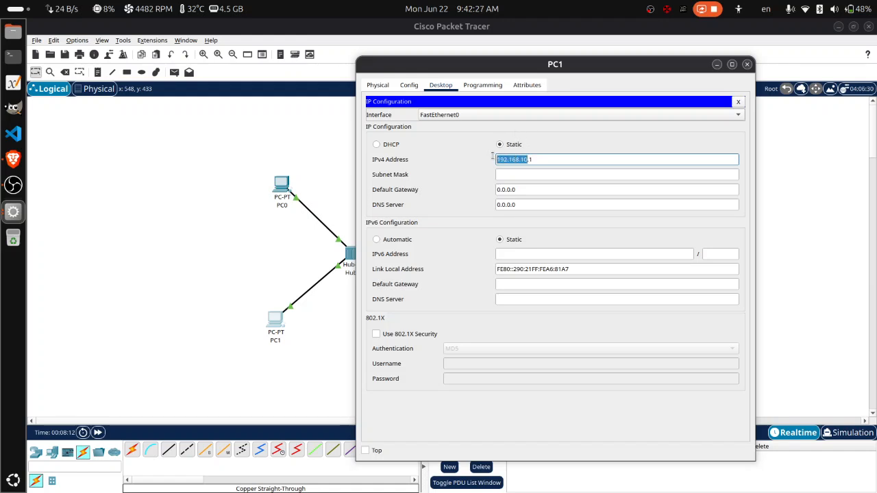
left_click(531, 159)
type("1")
key("BackSpace")
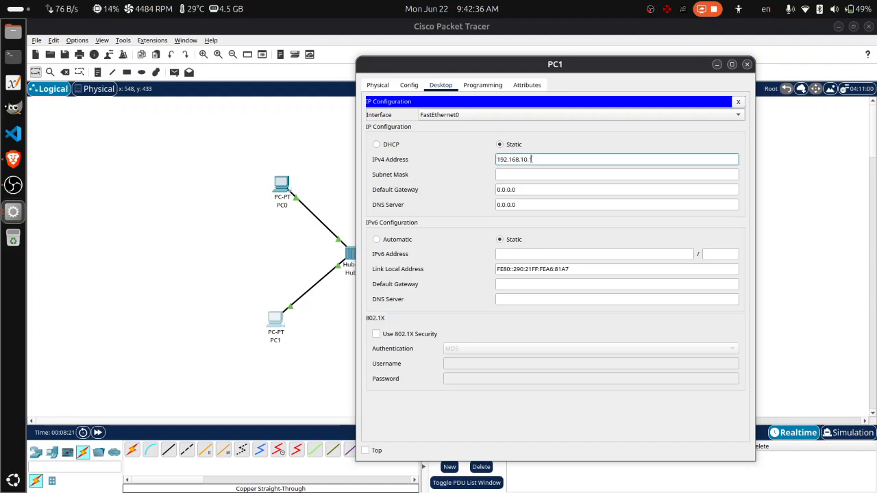
type("1")
left_click(515, 174)
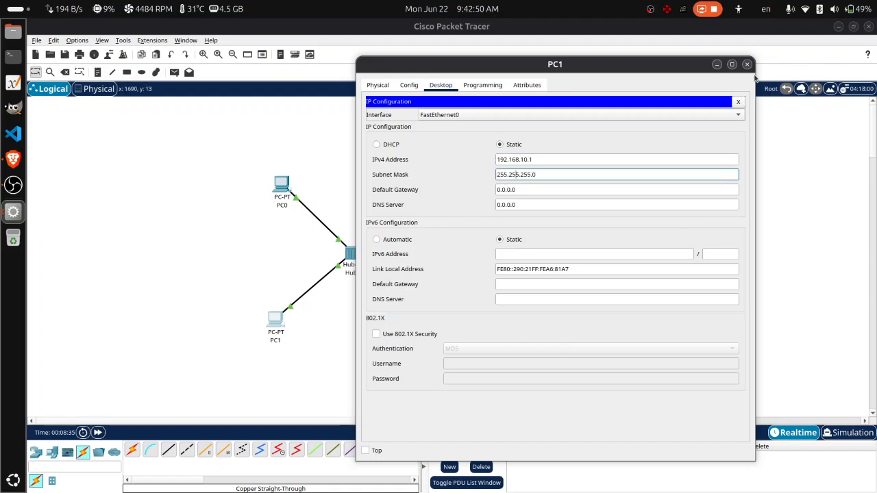
left_click(748, 65)
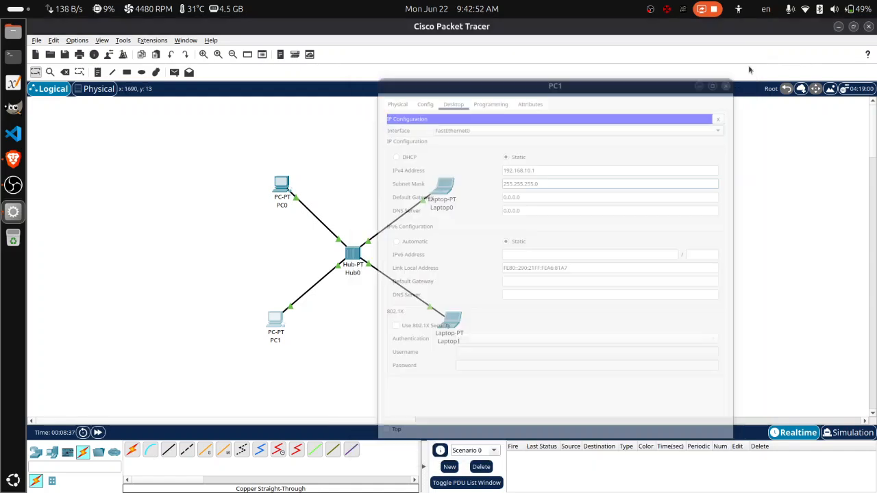
Step: Assign Laptop1 the static IPv4 address 192.168.10.2 with subnet mask 255.255.255.0 and close its window
left_click(458, 325)
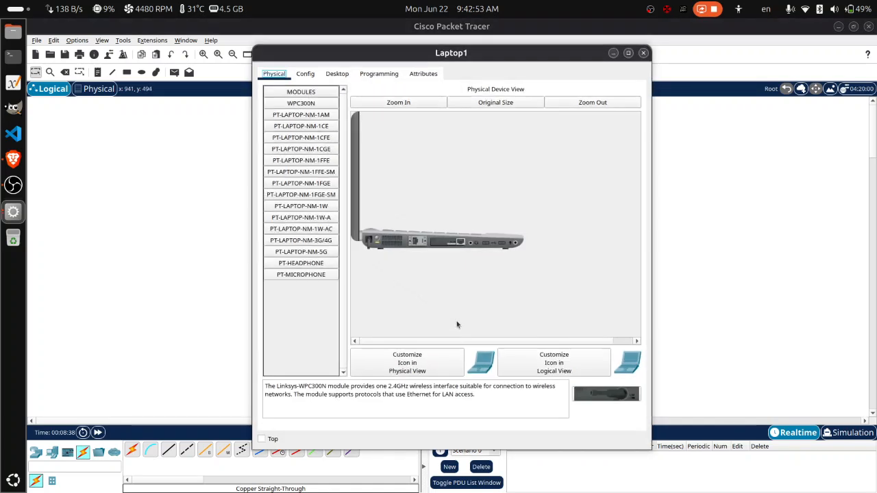
left_click(338, 77)
left_click(311, 127)
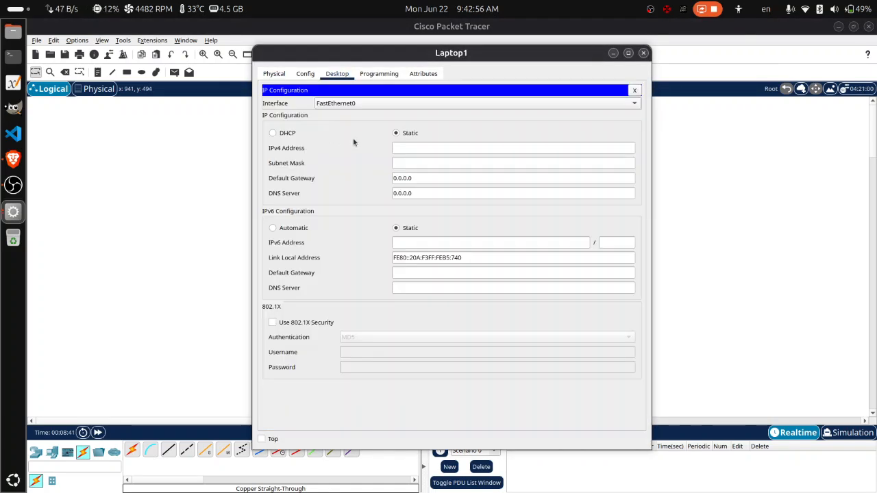
left_click(404, 149)
left_click_drag(401, 51, 548, 56)
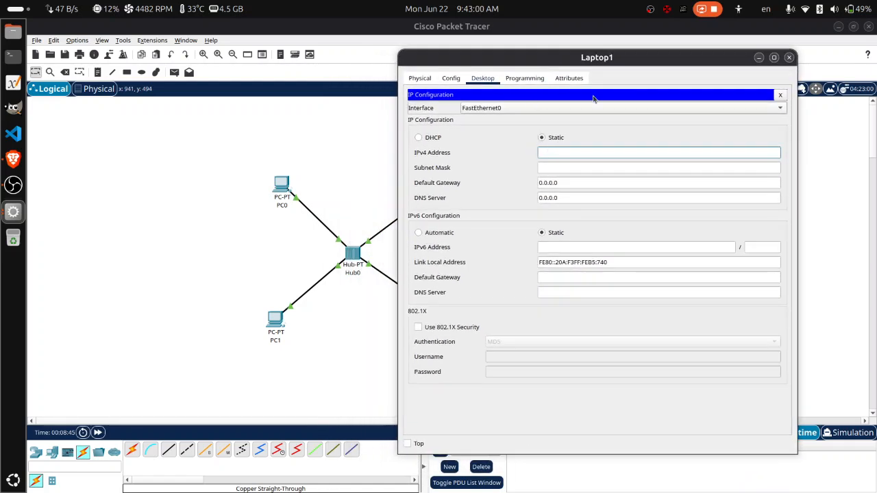
type("192.168.10.2")
left_click(587, 167)
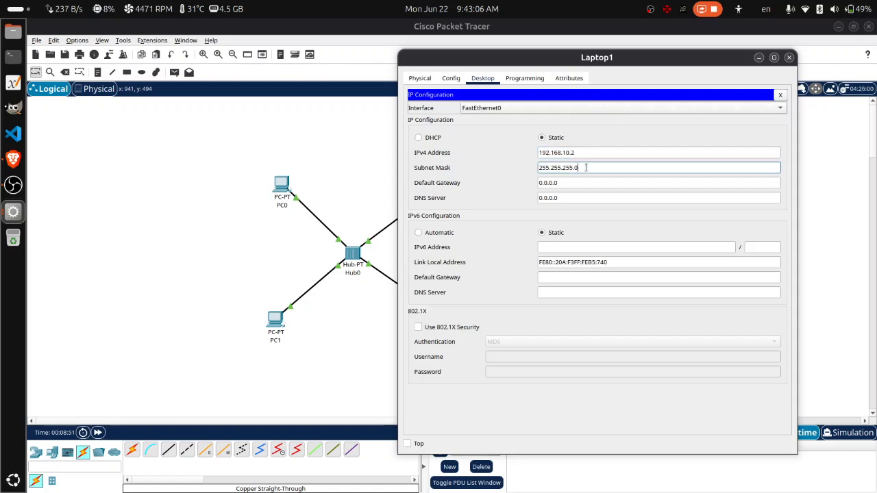
left_click(789, 57)
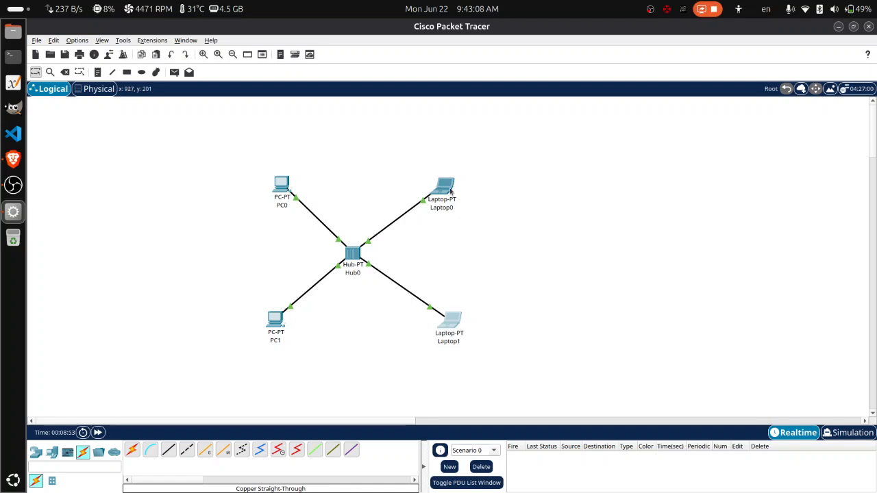
Step: Assign Laptop0 the static IPv4 address 192.168.10.3 with subnet mask 255.255.255.0 and close its window
left_click(445, 190)
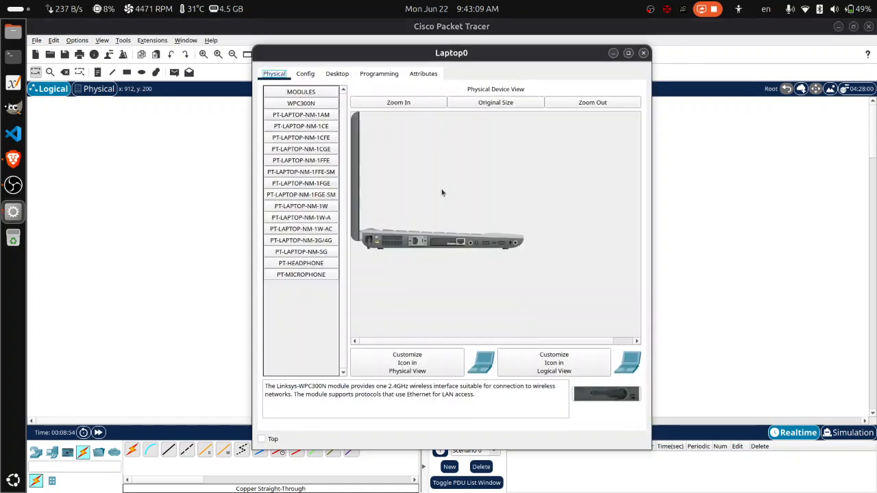
left_click(338, 74)
left_click(299, 111)
left_click(413, 145)
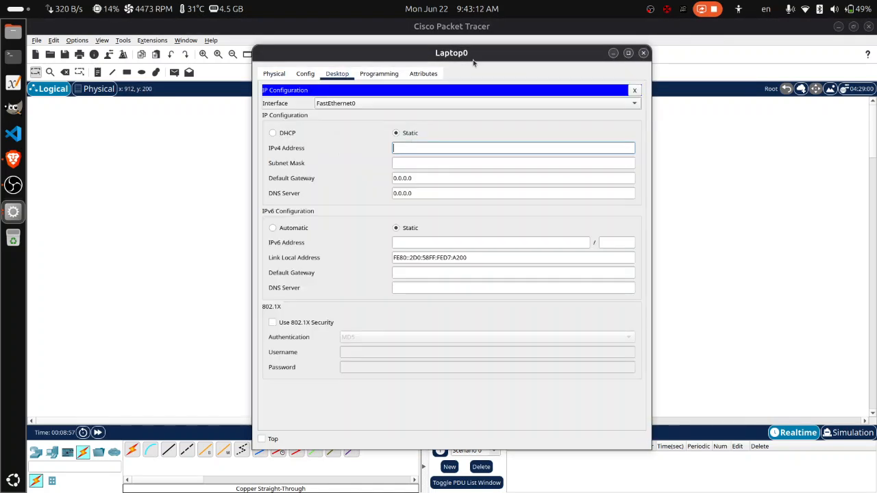
type("192.168.10.3")
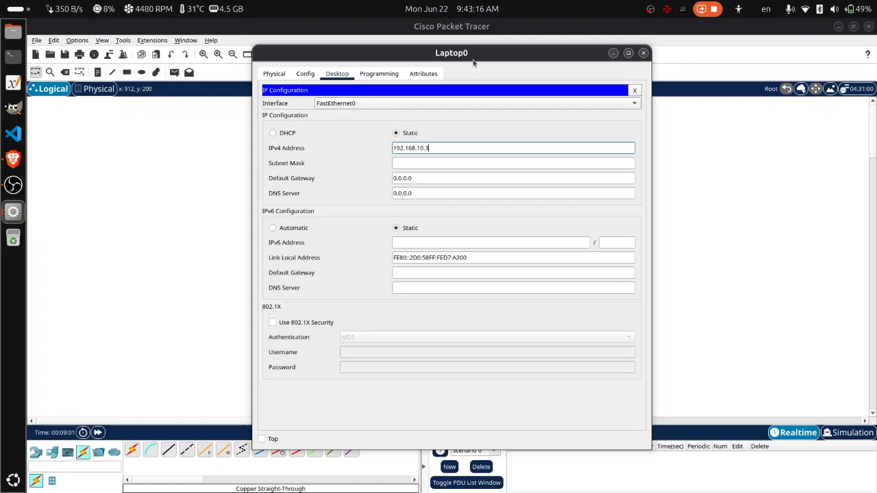
left_click(435, 165)
left_click(660, 62)
left_click(643, 53)
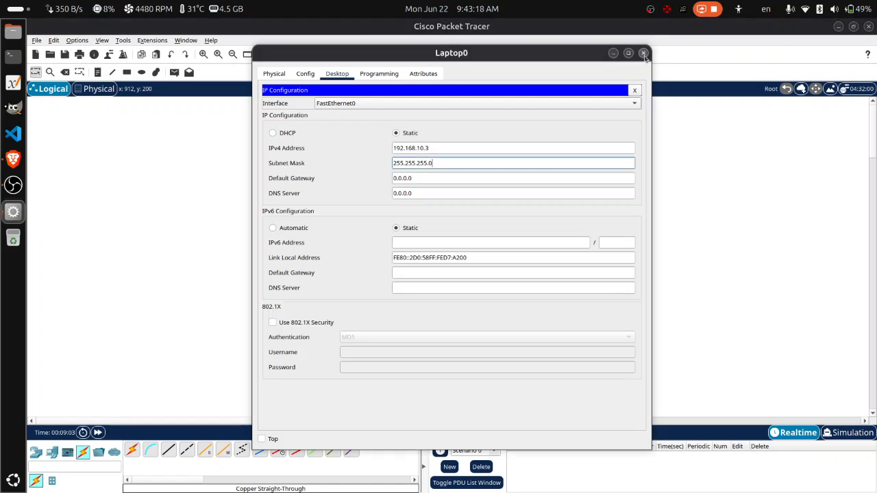
Step: Assign PC0 the static IPv4 address 192.168.10.4, fill in its default subnet mask and close its window
left_click(283, 186)
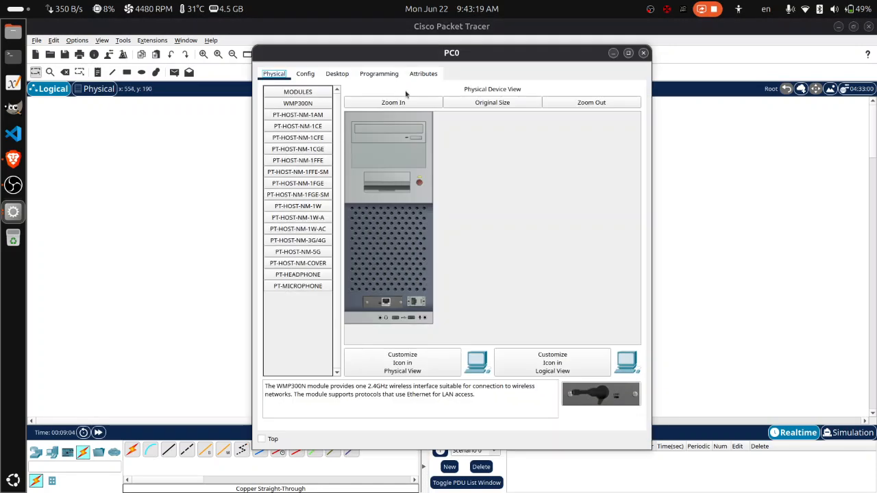
left_click(337, 74)
left_click(295, 136)
left_click(411, 149)
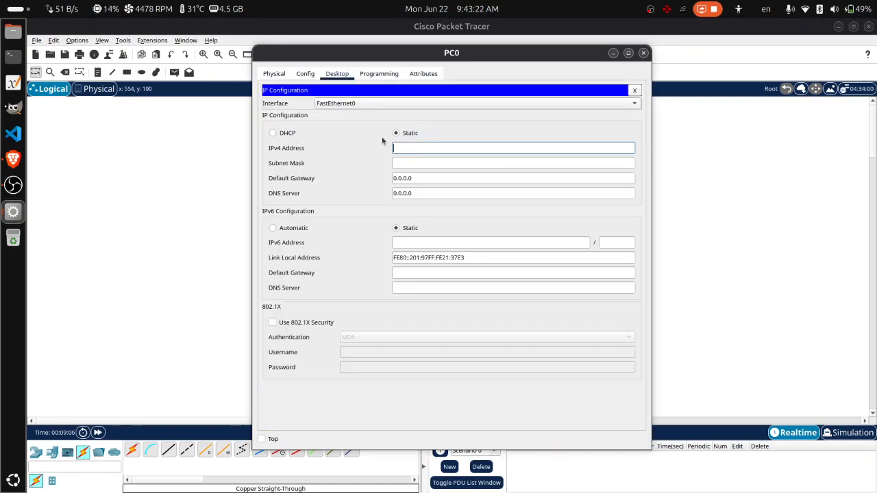
type("192.168.10.")
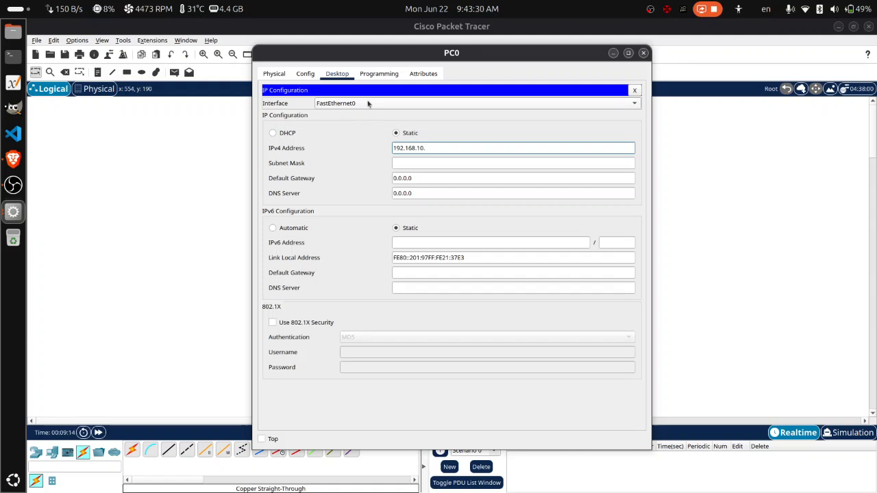
left_click_drag(363, 56, 461, 57)
type("4")
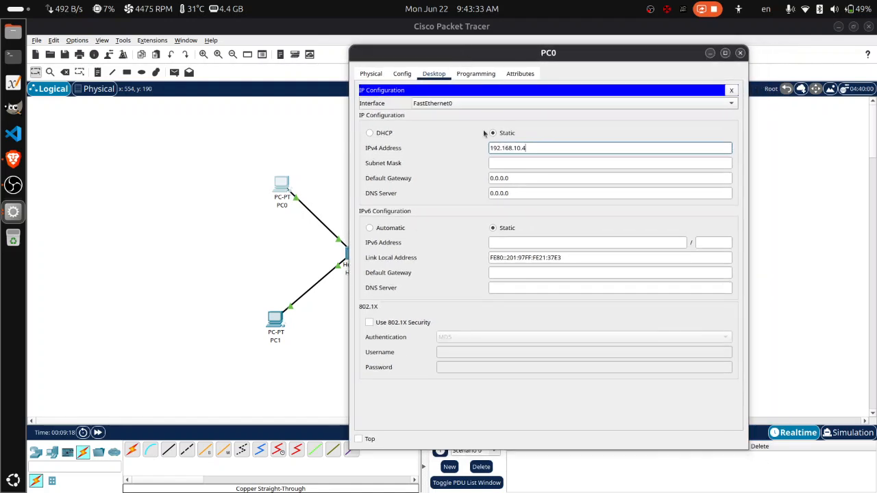
left_click(498, 163)
left_click(740, 54)
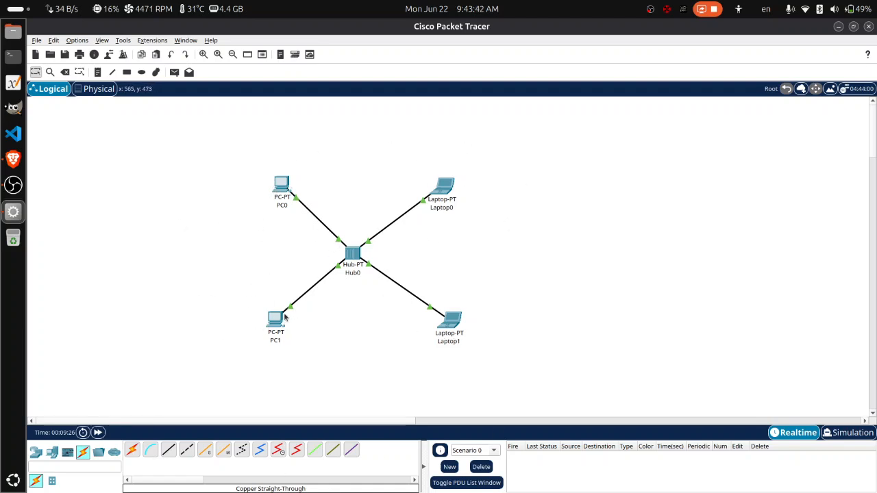
Step: Open the Command Prompt on PC1 and move its window aside so the PCs and hub stay in view
mouse_move(274, 329)
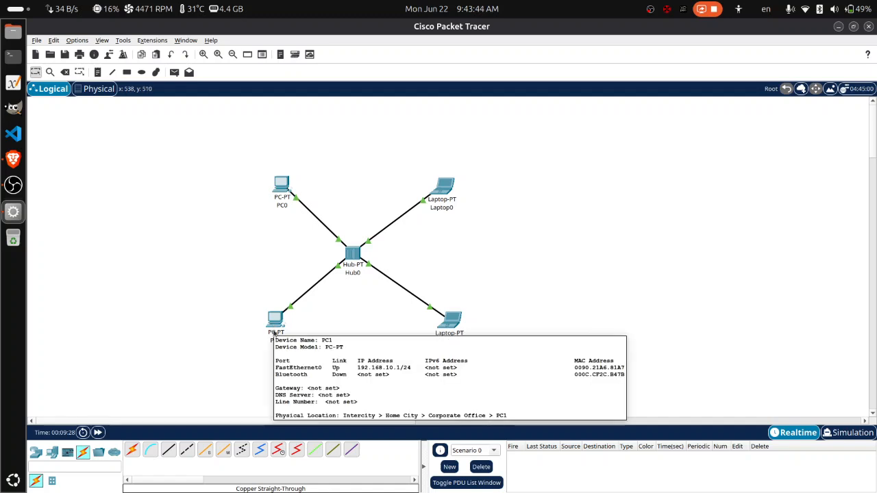
left_click(279, 328)
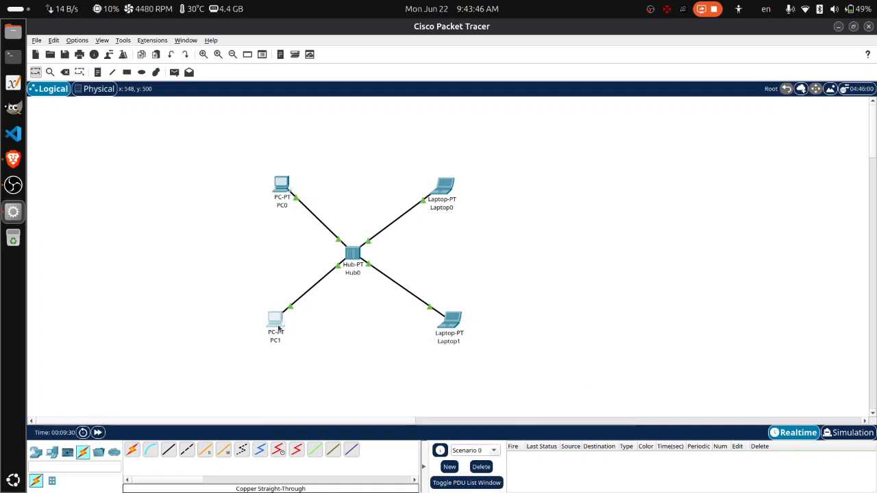
left_click_drag(363, 55, 497, 53)
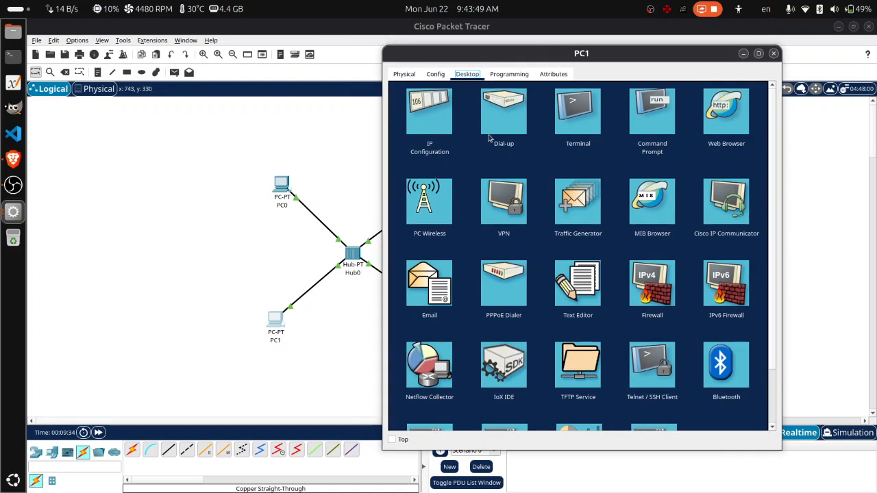
left_click(654, 120)
left_click_drag(472, 53, 537, 70)
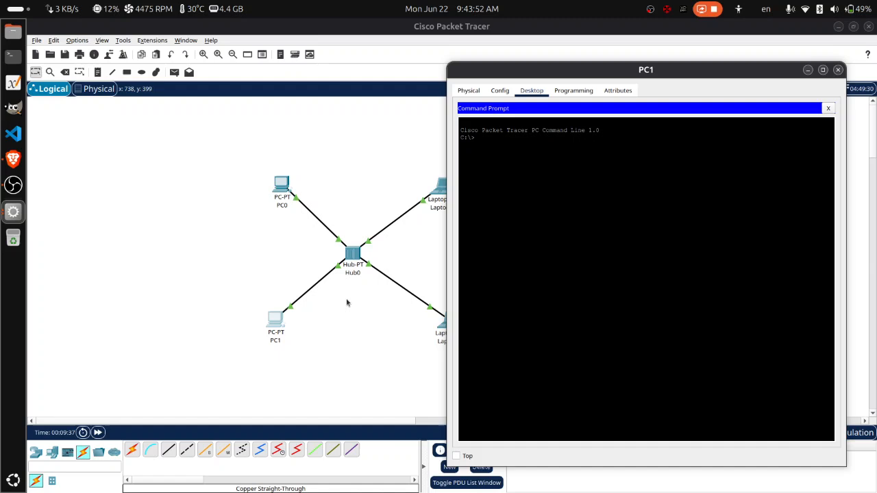
left_click(297, 350)
left_click(551, 181)
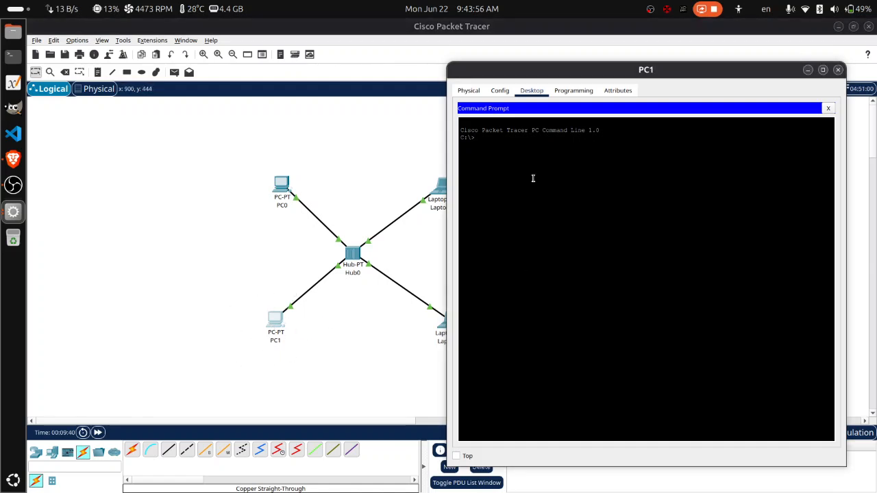
Step: Ping Laptop0 at 192.168.10.3 from PC1's Command Prompt, moving the window aside to uncover both laptops
type("ping")
left_click(250, 217)
left_click(596, 188)
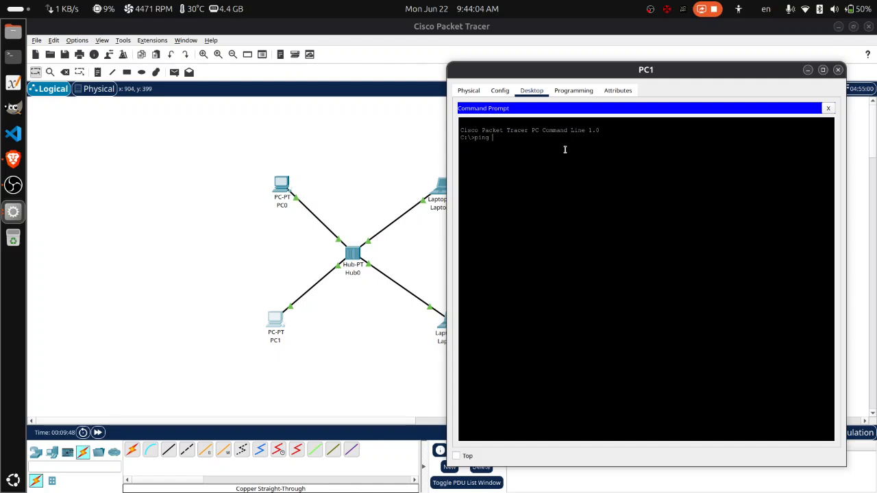
key("BackSpace")
key("BackSpace")
type("92.168.10.")
left_click(220, 352)
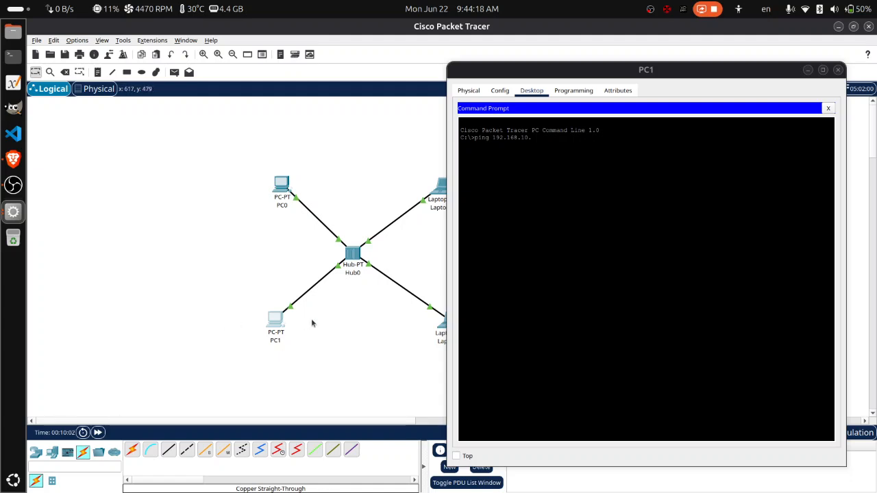
left_click(516, 142)
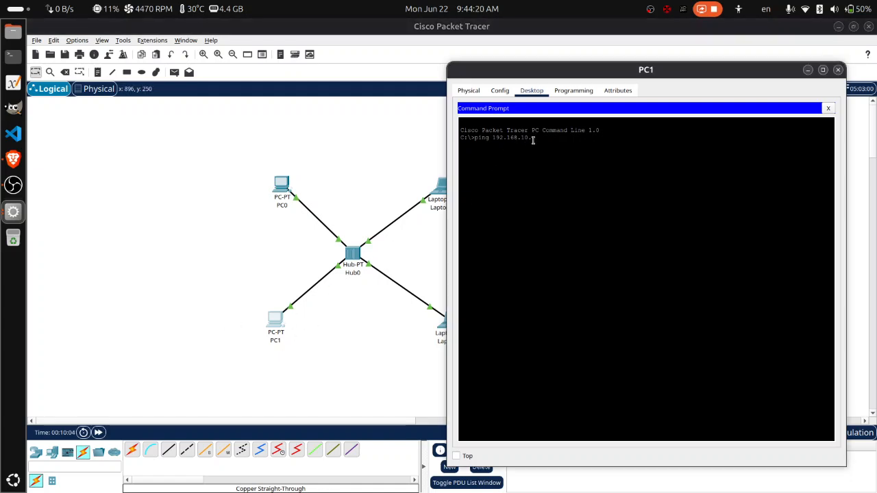
left_click_drag(528, 74, 557, 74)
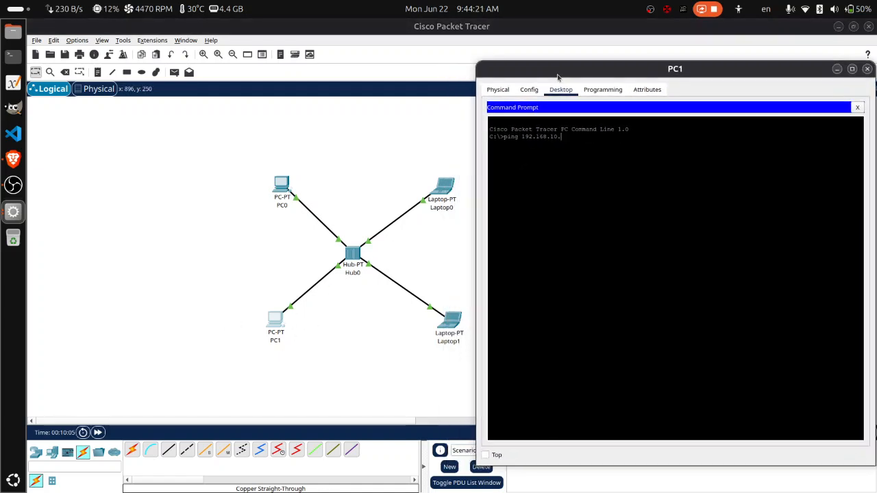
left_click(278, 327)
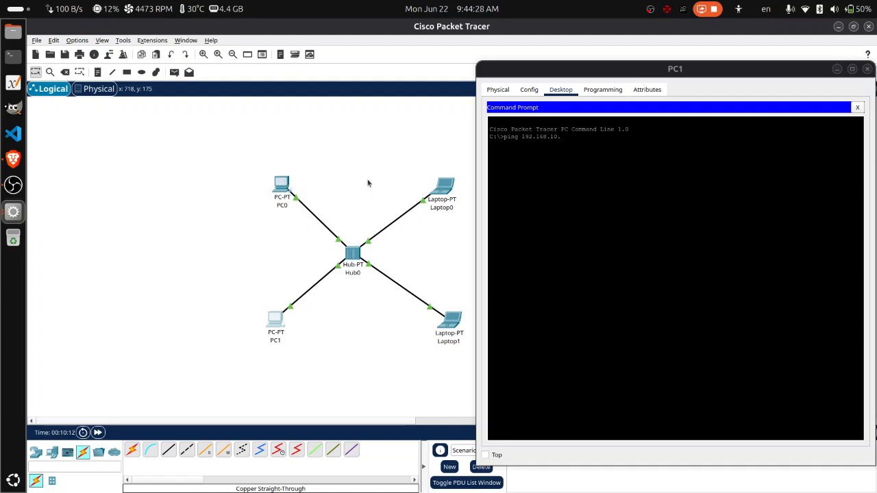
left_click(539, 181)
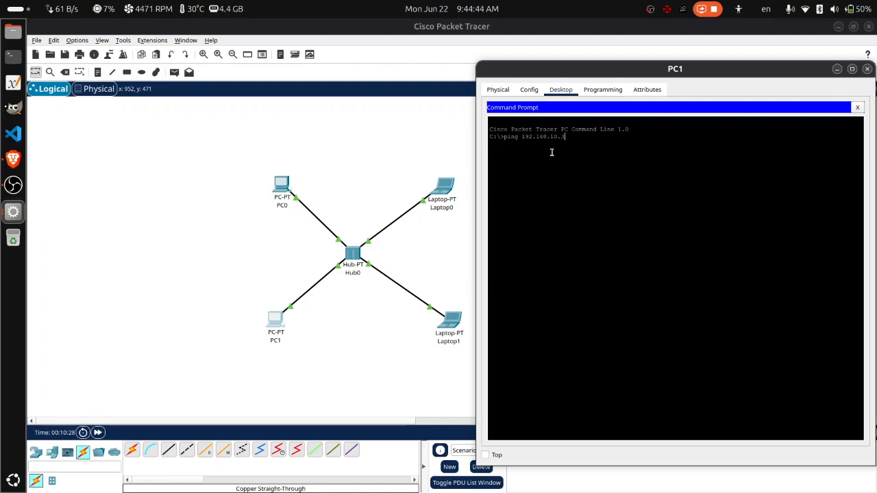
key("Return")
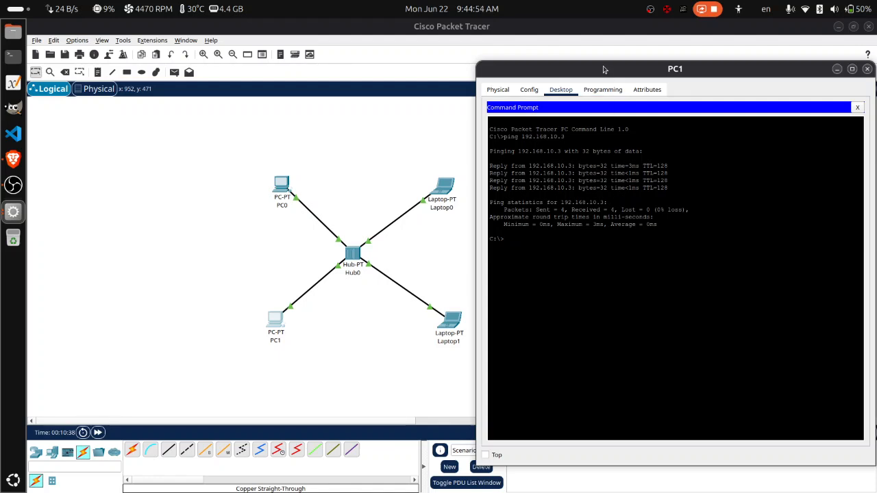
Step: Ping Laptop1 at 192.168.10.2 from PC1's Command Prompt
left_click_drag(604, 69, 539, 64)
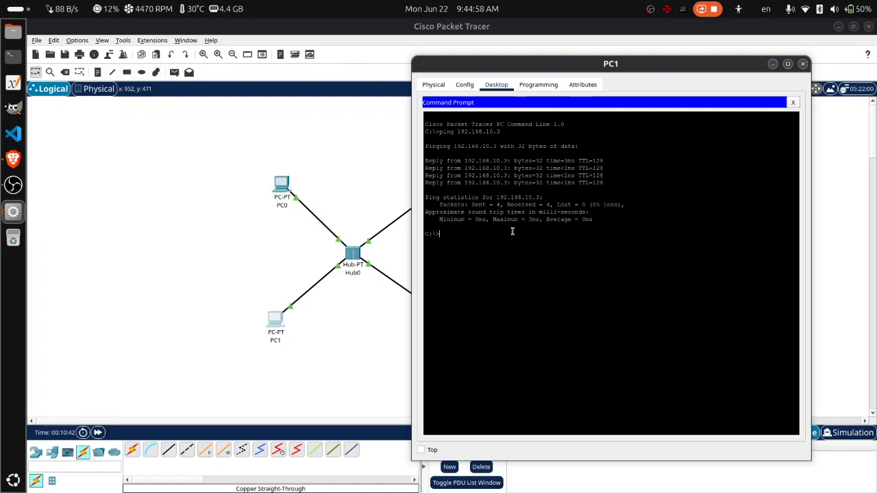
key("Up")
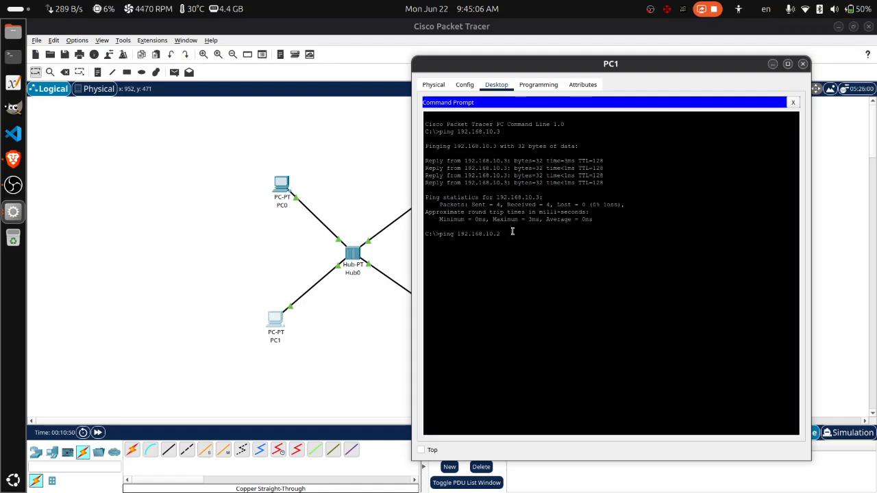
type("2")
key("Return")
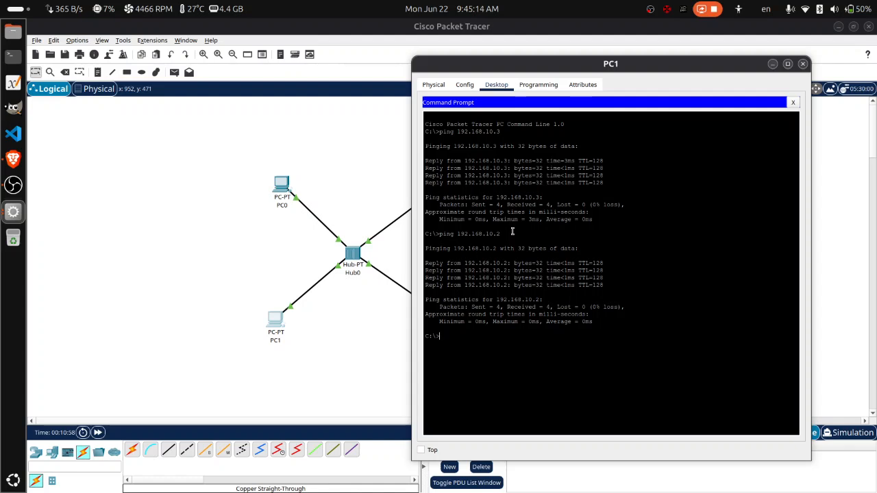
Step: Ping 192.168.10.1 from PC1's Command Prompt and close the PC1 window
key("Up")
key("BackSpace")
type("192.168.10.1")
key("Return")
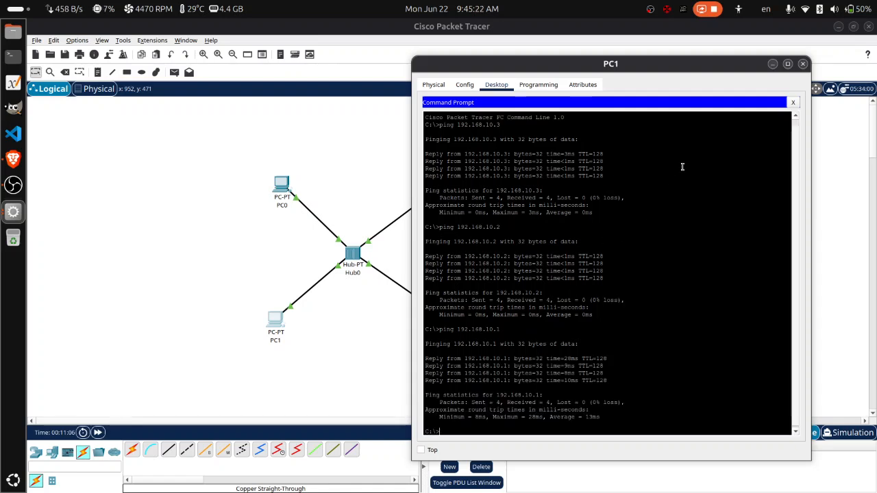
left_click_drag(625, 64, 503, 64)
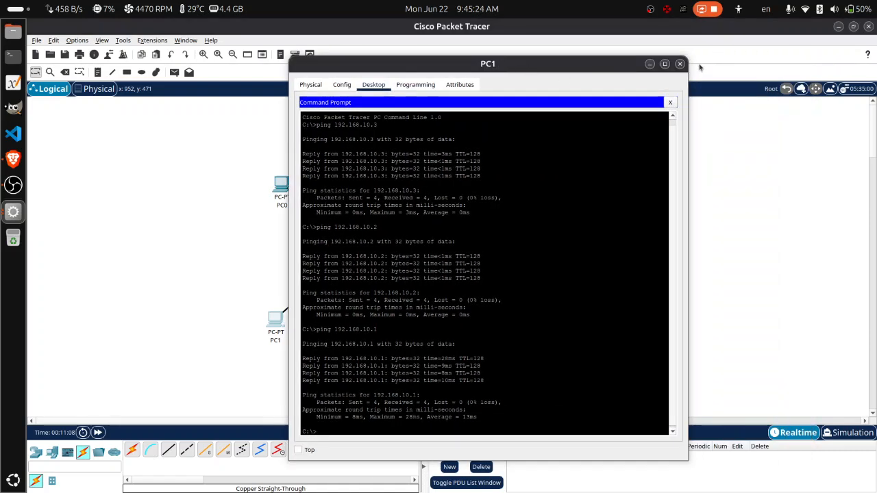
left_click(680, 64)
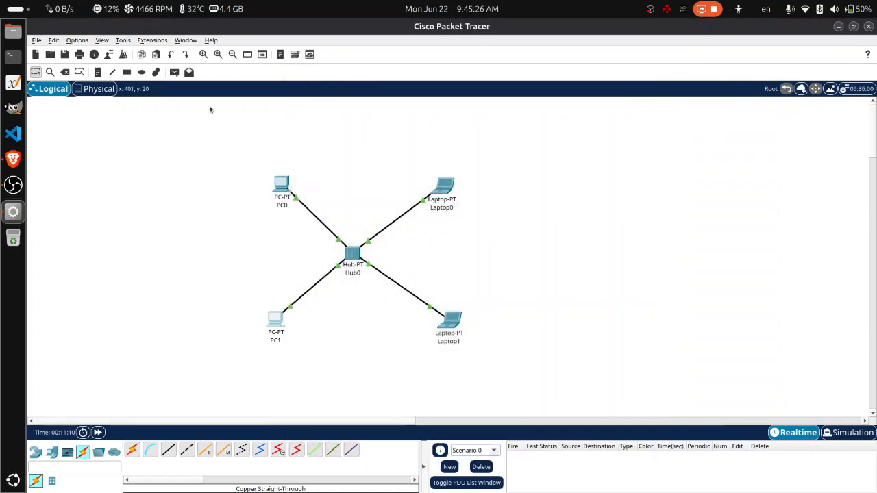
Step: Send a simple PDU from PC1 to each of the other end devices: Laptop1, Laptop0 and PC0
left_click(174, 72)
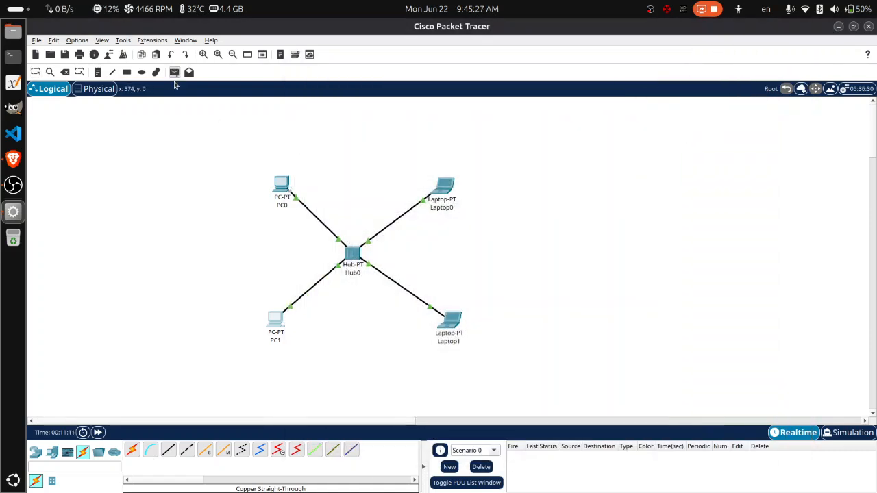
left_click(278, 326)
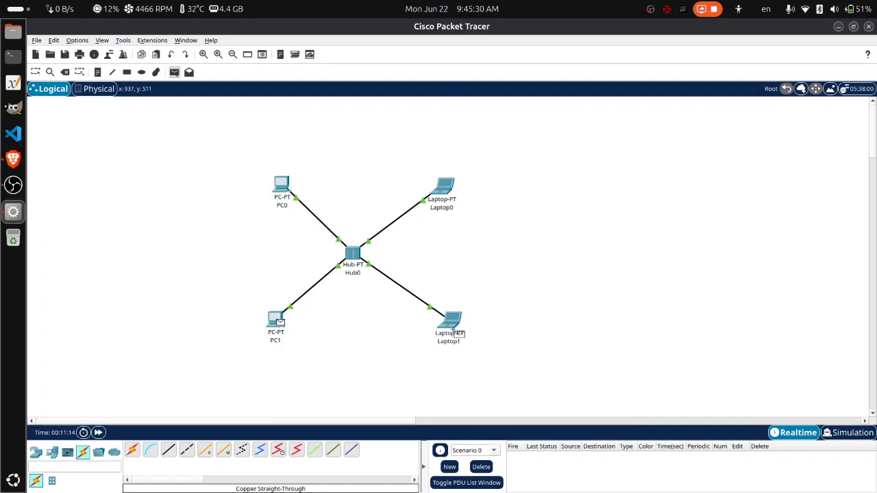
left_click(457, 331)
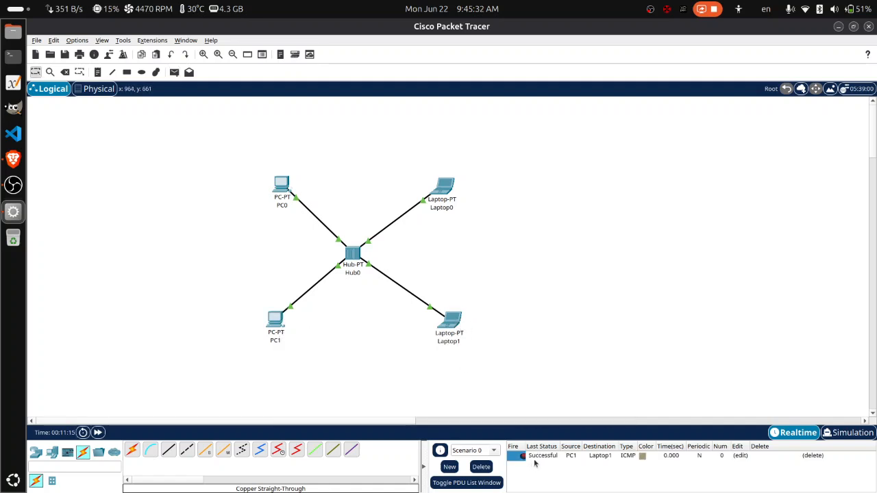
left_click(174, 72)
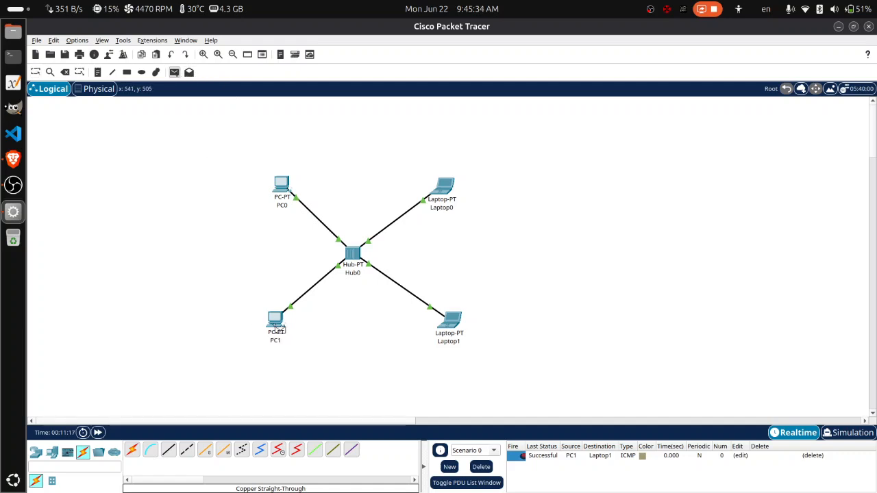
left_click(278, 328)
left_click(451, 192)
left_click(174, 72)
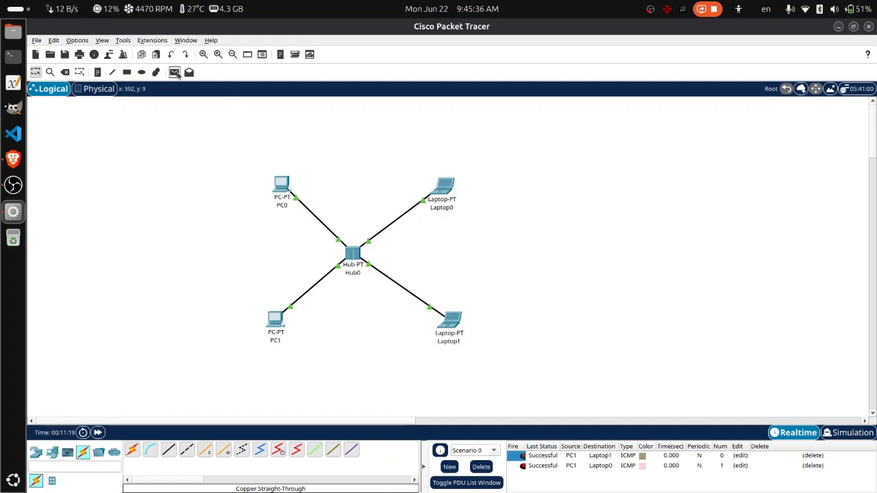
left_click(277, 321)
left_click(287, 187)
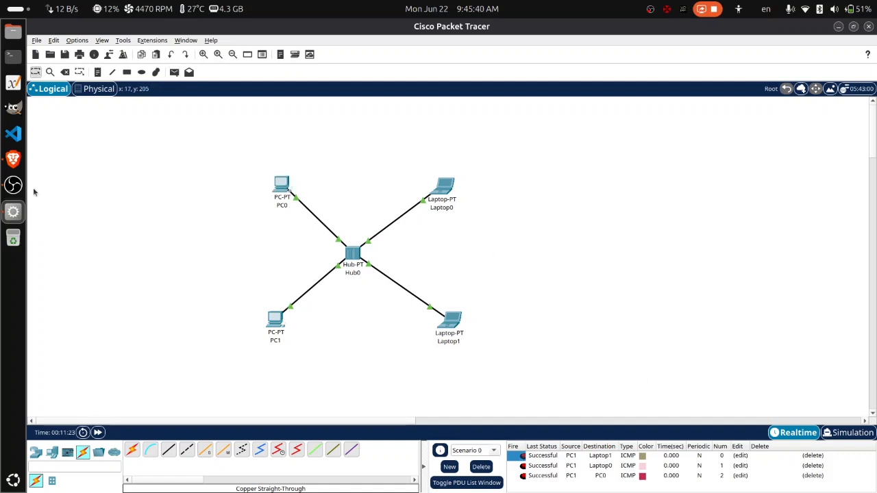
Step: Switch to Simulation mode and delete Scenario 0 to clear all its PDUs
left_click(848, 433)
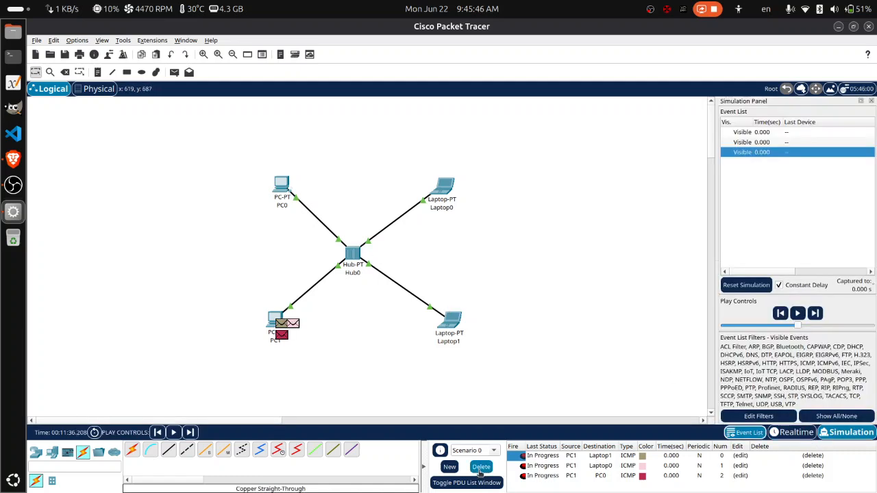
left_click(481, 468)
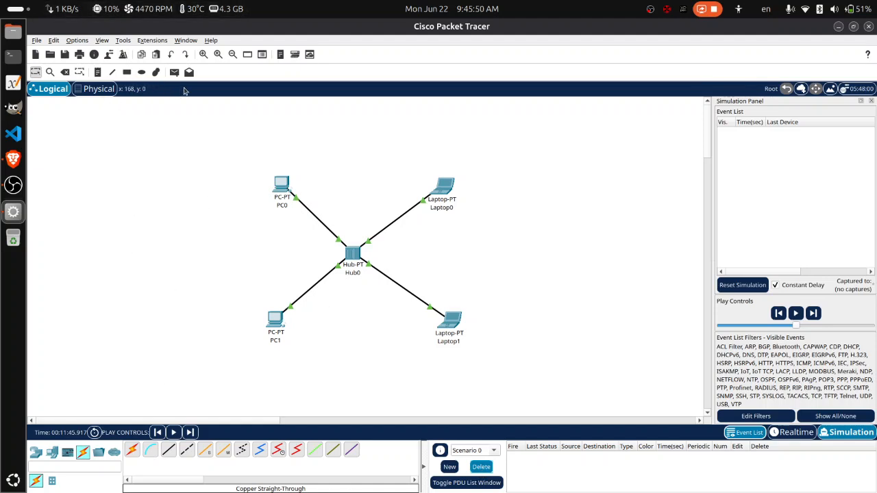
Step: Add a simple PDU from PC1 to PC0 and play the simulation
left_click(174, 72)
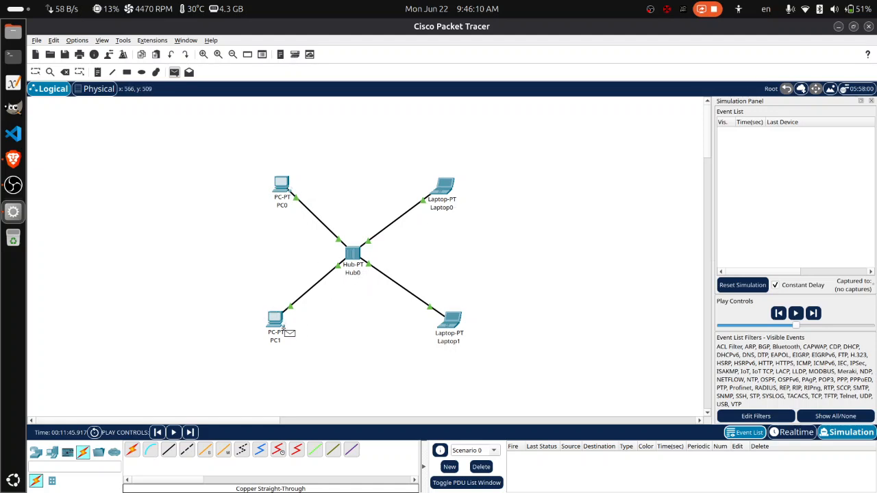
mouse_move(281, 329)
left_click(290, 190)
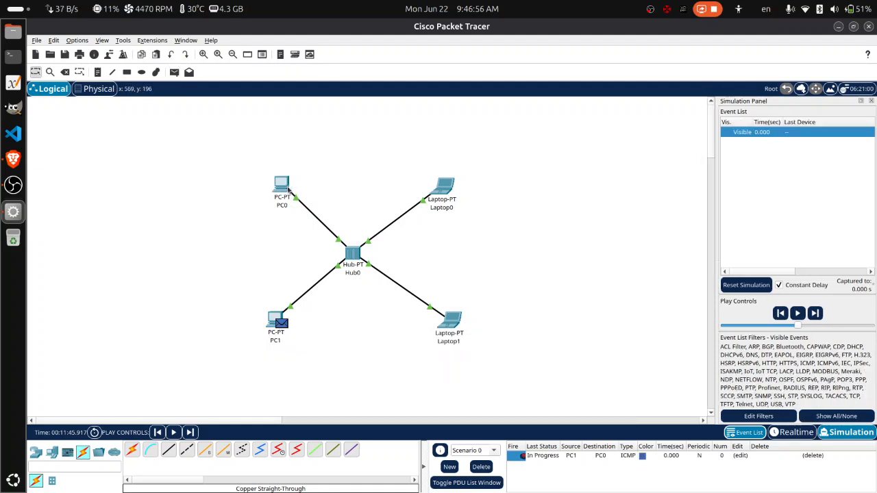
left_click(797, 313)
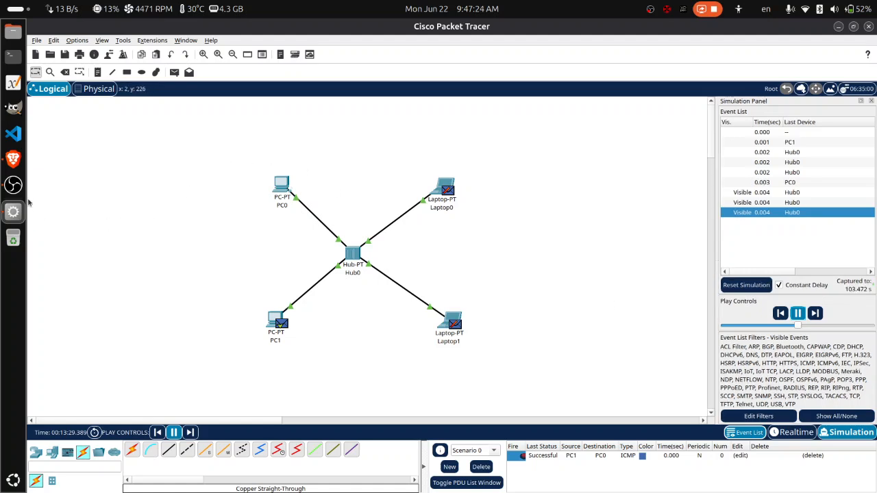
left_click(13, 185)
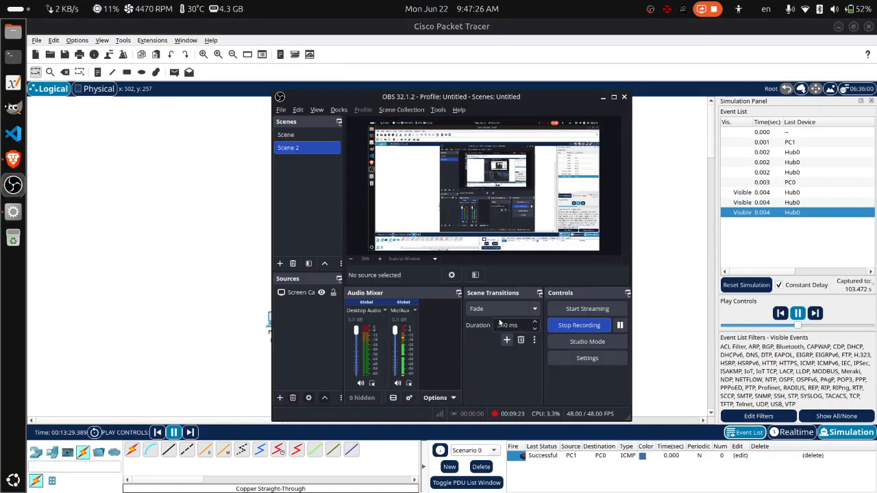